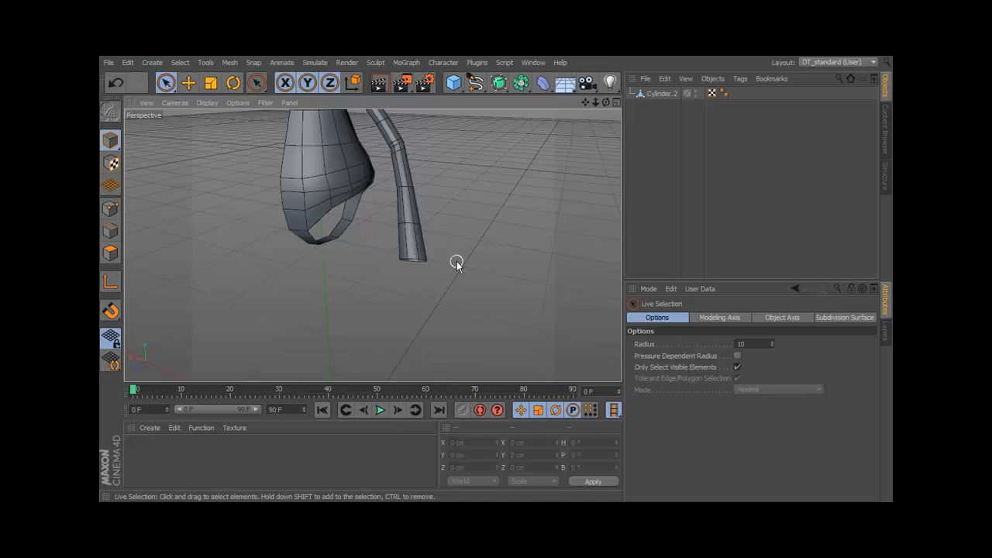
Add a cylinder primitive beside the existing body mesh and set its orientation to +Z.
left_click_drag(456, 261, 445, 221, "alt")
right_click_drag(447, 210, 475, 206, "alt")
left_click_drag(441, 208, 398, 220, "alt")
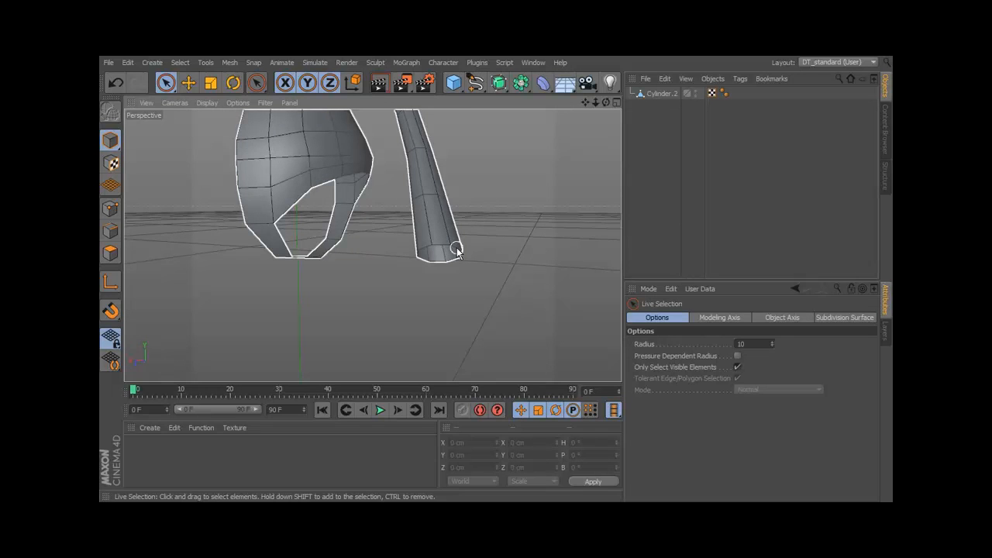
left_click_drag(455, 84, 700, 99)
middle_click_drag(468, 290, 439, 199, "alt")
left_click_drag(439, 199, 368, 259, "alt")
middle_click_drag(367, 259, 390, 226, "alt")
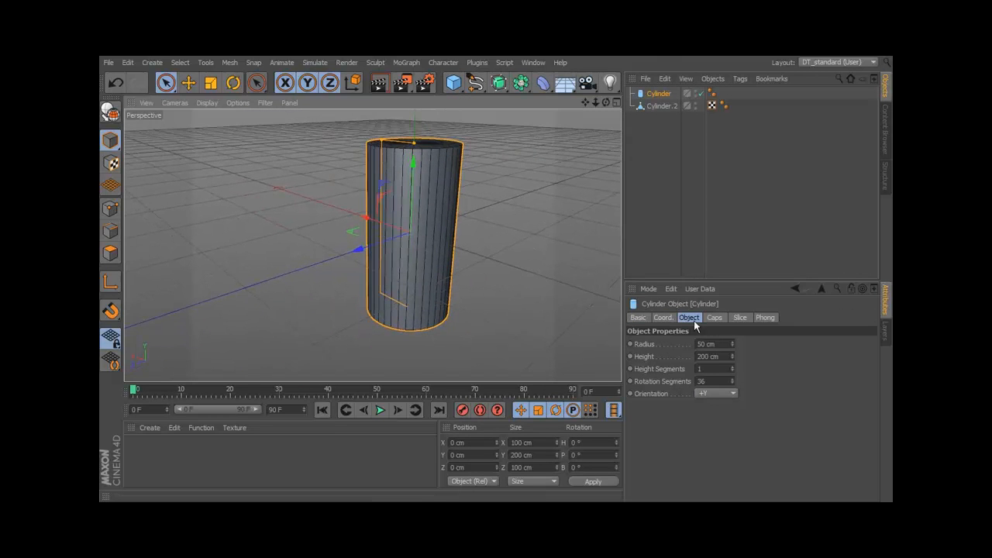
left_click(710, 395)
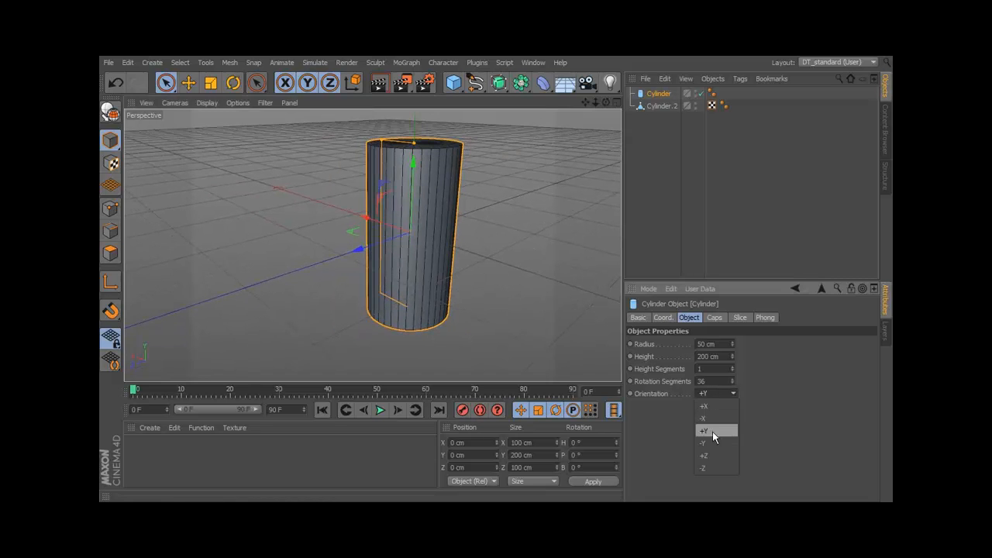
left_click(715, 456)
Set the cylinder's rotation segments to 8 and check its cap settings.
left_click_drag(437, 276, 478, 243, "alt")
left_click_drag(732, 383, 733, 379)
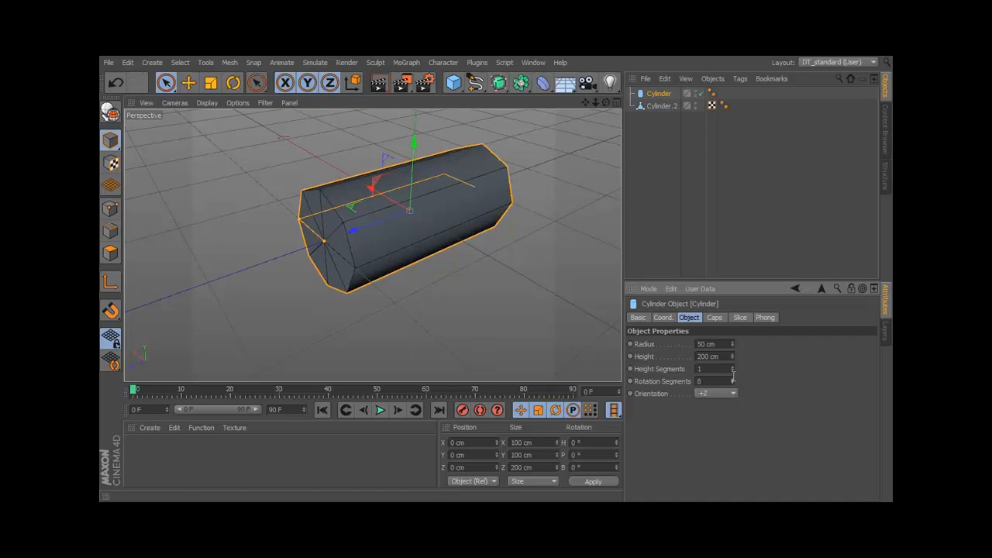
left_click_drag(472, 243, 220, 227, "alt")
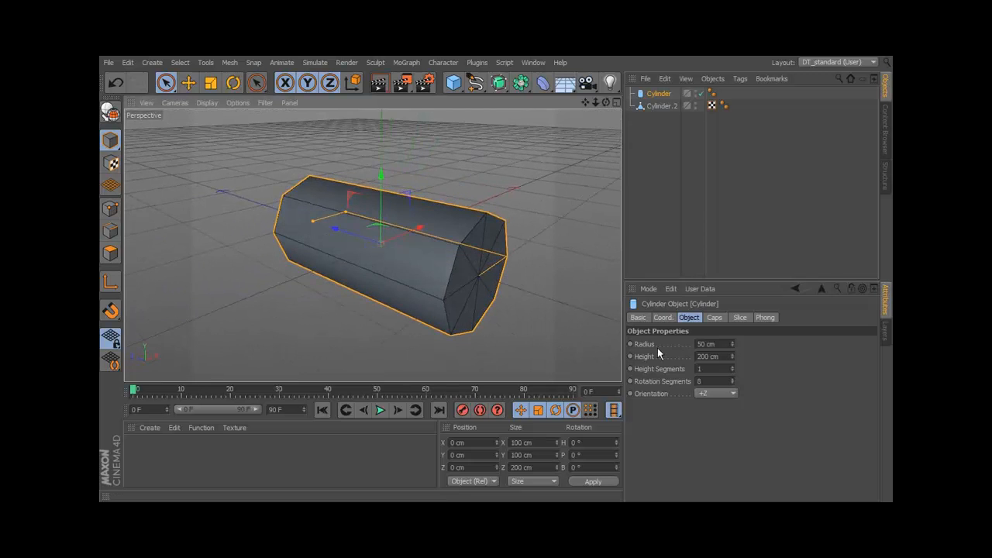
left_click(714, 317)
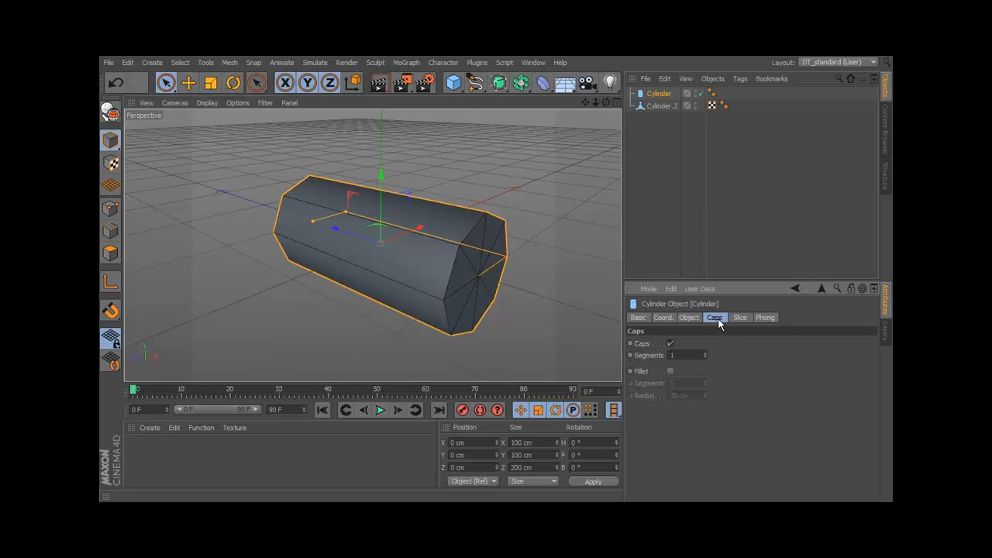
left_click(689, 318)
Resize the cylinder to a radius of 14.395 cm and a height of 127.1 cm, with 4 height segments.
left_click_drag(496, 248, 379, 292, "alt")
left_click_drag(578, 339, 501, 311, "alt")
left_click_drag(257, 271, 479, 289)
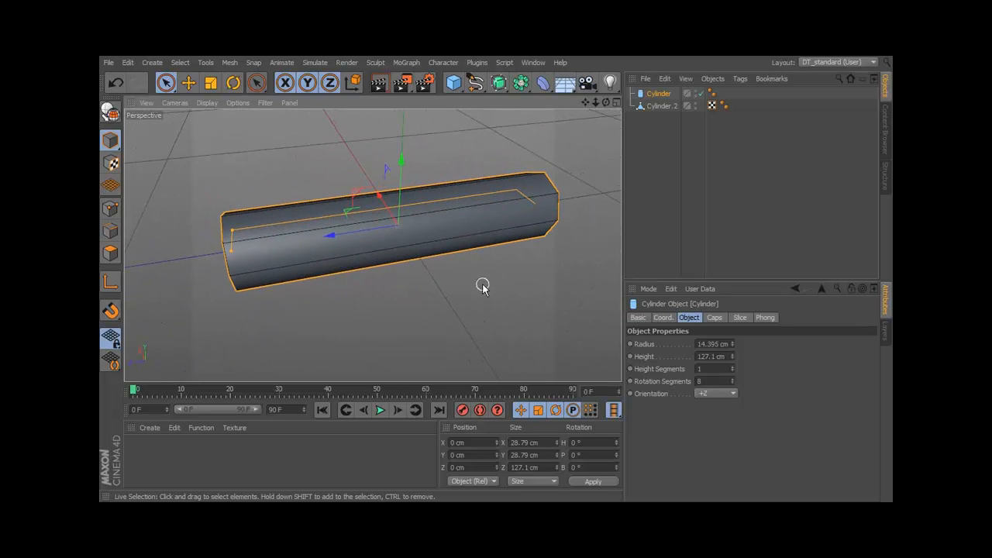
left_click(732, 368)
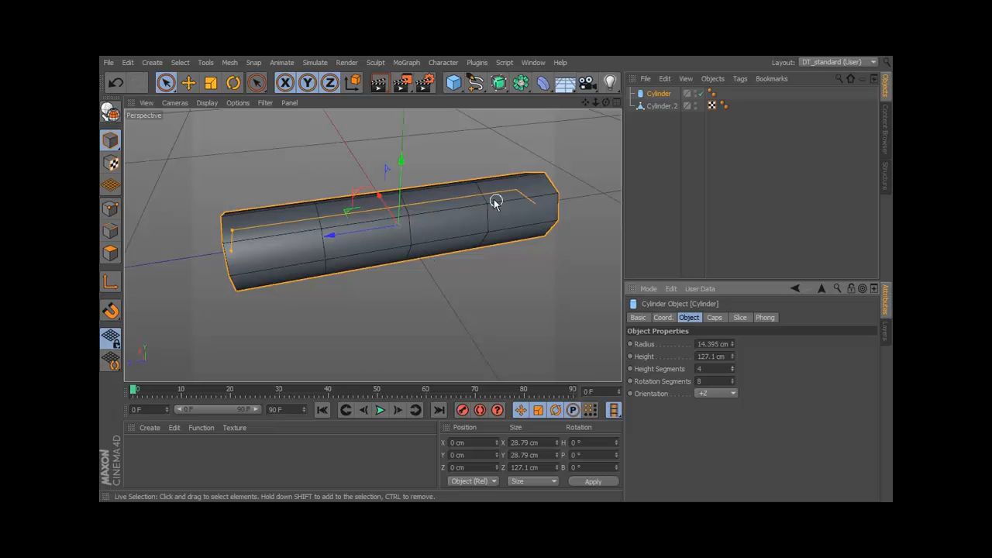
Convert the parametric cylinder into an editable polygon object.
left_click_drag(401, 255, 513, 234, "alt")
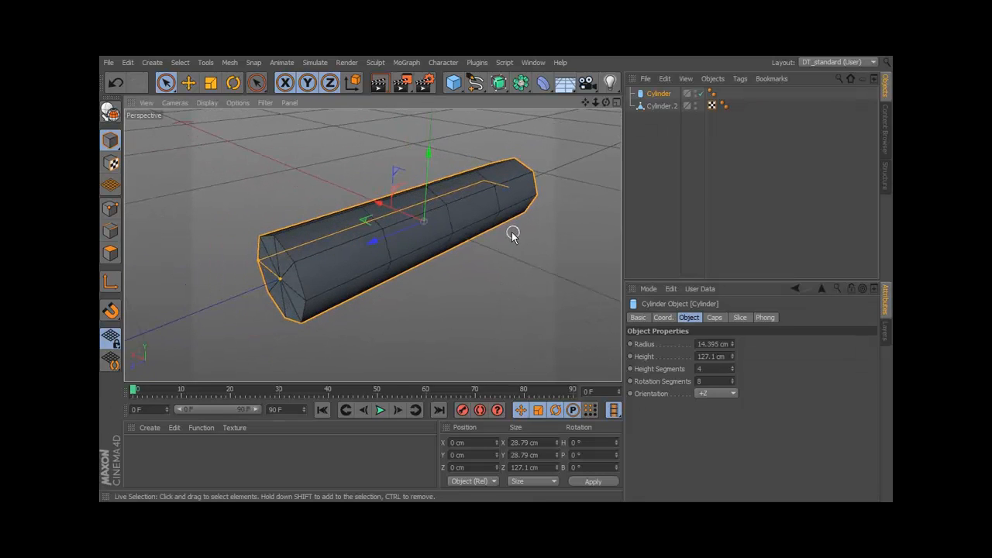
right_click_drag(511, 234, 526, 227, "alt")
middle_click_drag(525, 228, 532, 228, "alt")
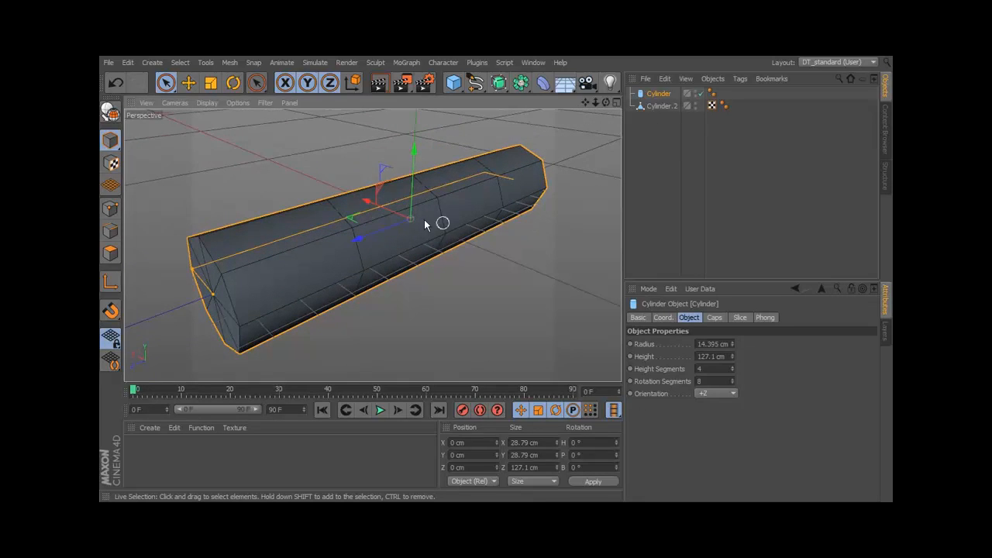
left_click(111, 114)
Try moving a rim point at the cylinder's front end, and undo the move.
left_click_drag(367, 208, 498, 206, "alt")
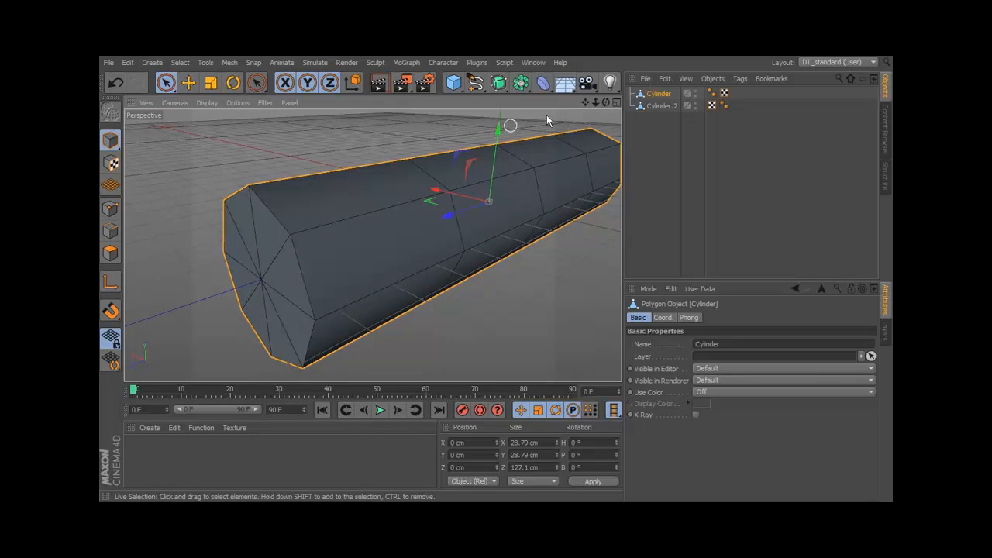
left_click_drag(265, 244, 309, 231, "alt")
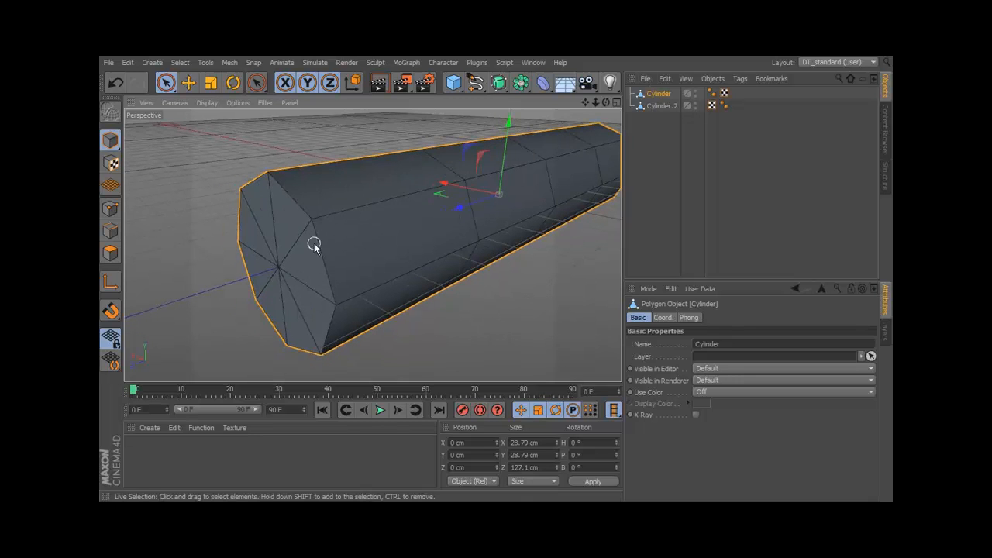
left_click(111, 209)
left_click(311, 223)
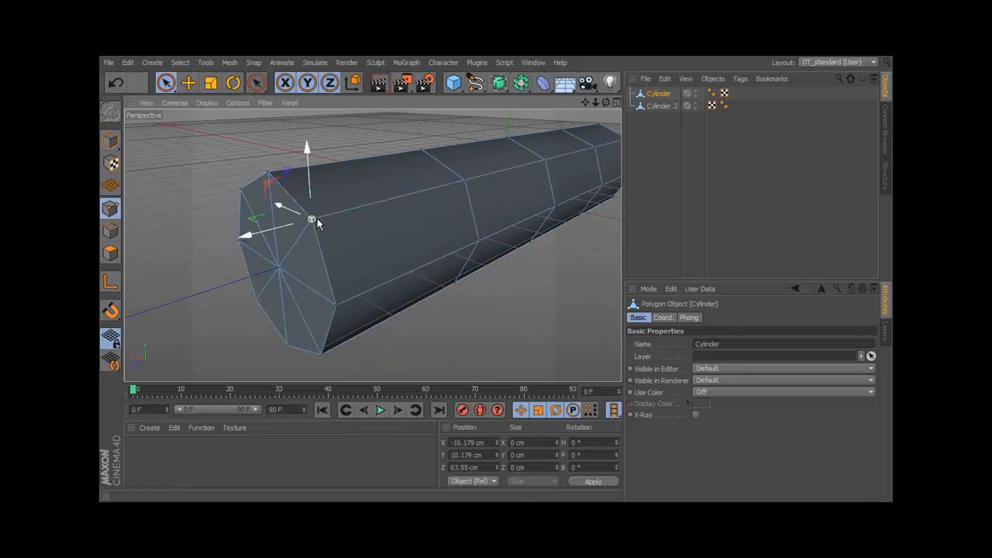
left_click_drag(266, 228, 203, 241)
left_click_drag(333, 272, 372, 264, "alt")
key("ctrl+z")
key("ctrl+z")
Delete the cap polygons at the cylinder's rear end so that end is open.
left_click_drag(496, 308, 163, 240, "alt")
left_click(111, 253)
left_click(411, 245)
left_click_drag(453, 247, 521, 232, "alt")
left_click(520, 233)
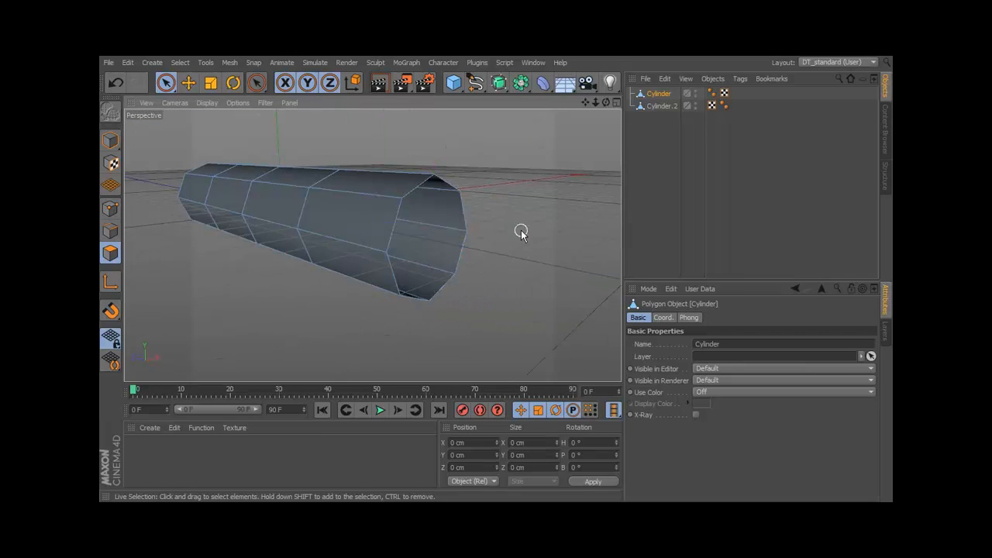
Add a Connect object and make the cylinder its child to weld the separate cap points.
left_click_drag(234, 218, 485, 265, "alt")
left_click_drag(413, 220, 436, 253, "alt")
mouse_move(521, 86)
left_mouse_down()
mouse_move(652, 122)
mouse_move(659, 94)
left_mouse_up()
left_click(658, 107)
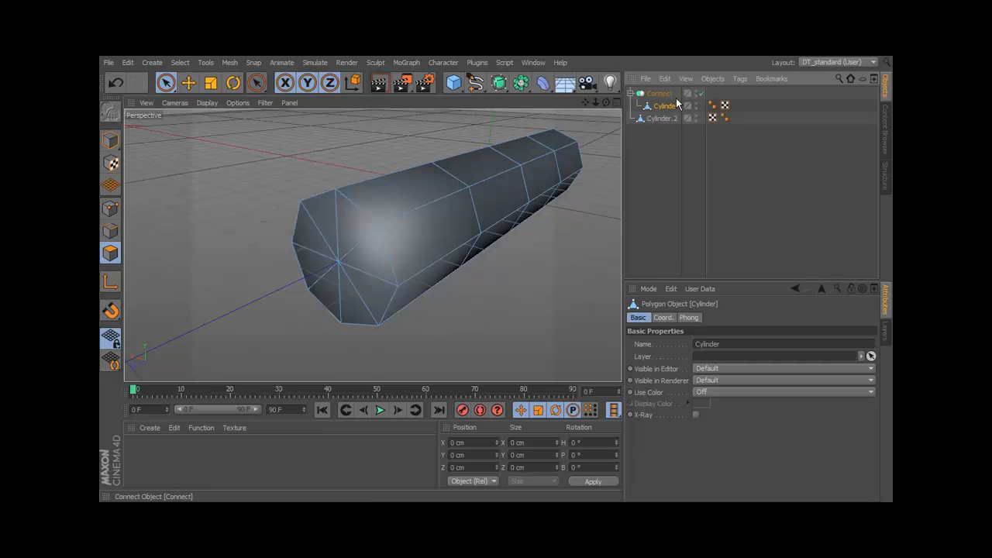
Convert the Connect object with its child cylinder into a single editable polygon mesh.
left_click(666, 94)
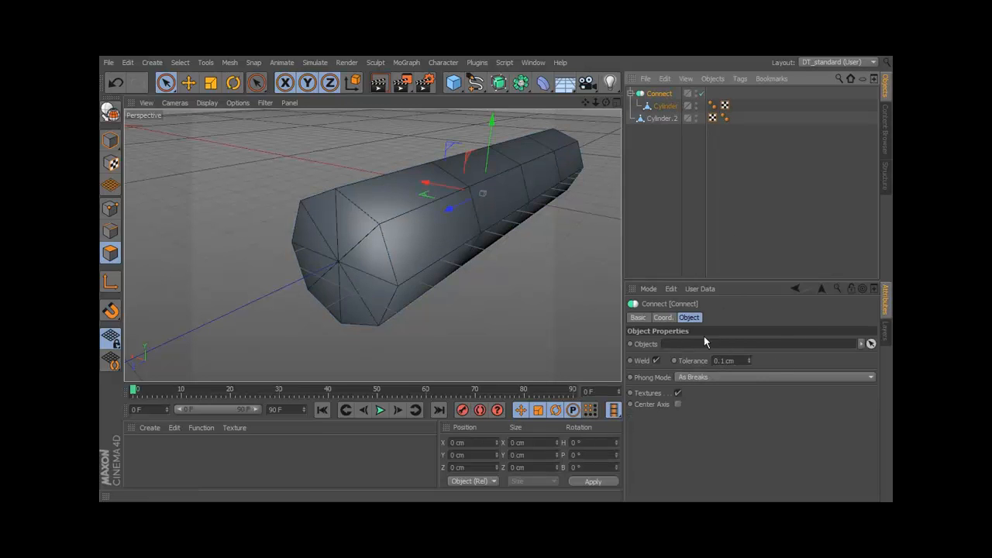
right_click(662, 96)
left_click(111, 114)
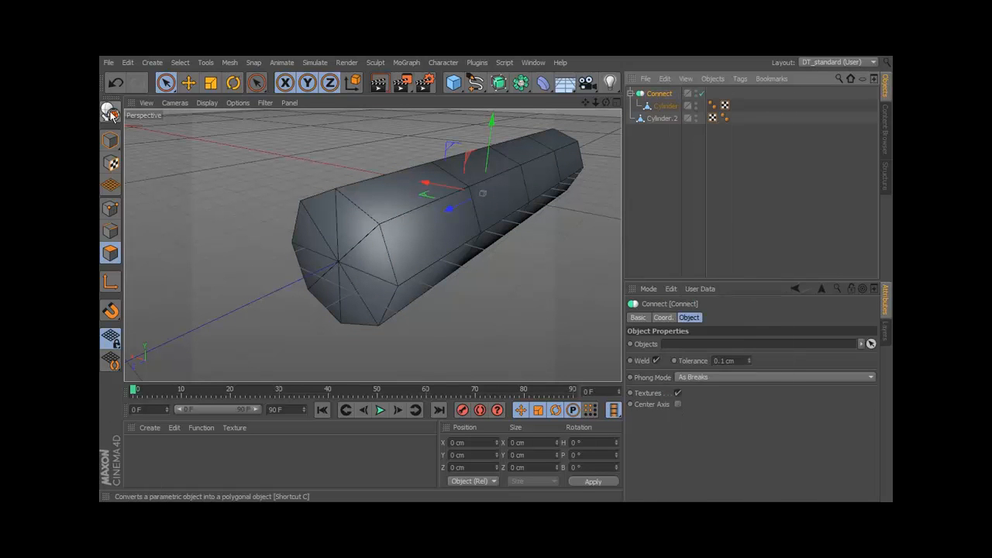
left_click(111, 114)
Test the weld by moving a point on the front cap's rim, undo the move and clear the selection.
left_click_drag(419, 287, 437, 263, "alt")
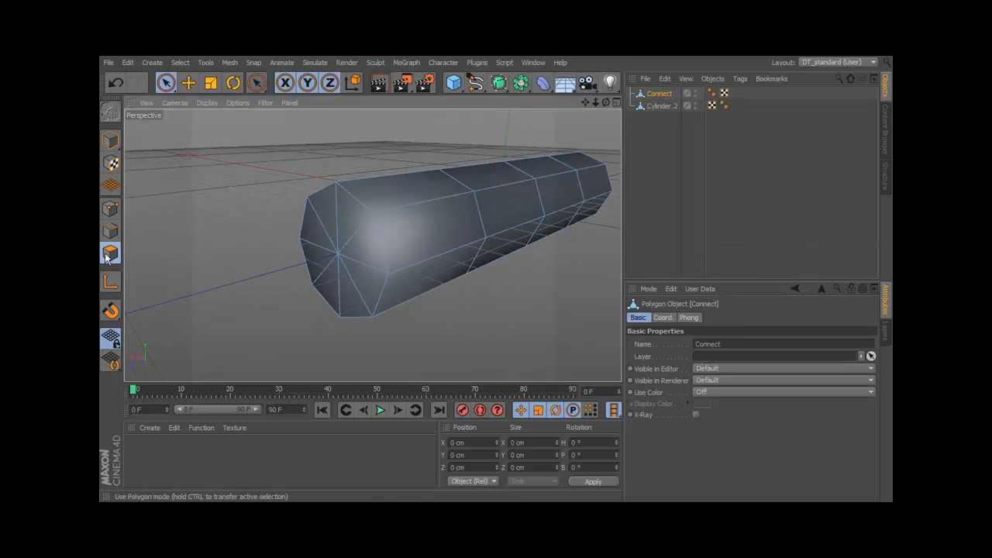
left_click(111, 209)
left_click(369, 214)
left_click_drag(438, 218, 444, 252, "alt")
mouse_move(423, 249)
right_mouse_down("alt")
mouse_move(438, 242)
mouse_move(434, 234)
right_mouse_up("alt")
mouse_move(295, 235)
left_mouse_down()
mouse_move(286, 241)
mouse_move(296, 235)
left_mouse_up()
key("ctrl+z")
left_click(515, 308)
Select all points of the front cap with Rectangle Selection and scale them down to about 16.065 cm across.
left_click_drag(515, 308, 493, 271, "alt")
right_click_drag(495, 270, 452, 271, "alt")
left_click_drag(452, 270, 432, 227, "alt")
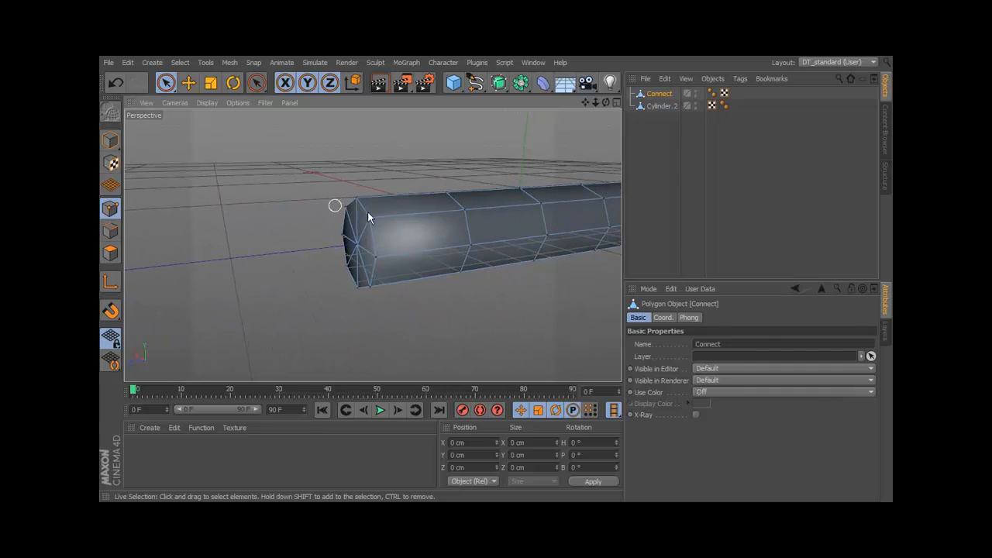
left_click_drag(165, 83, 232, 122)
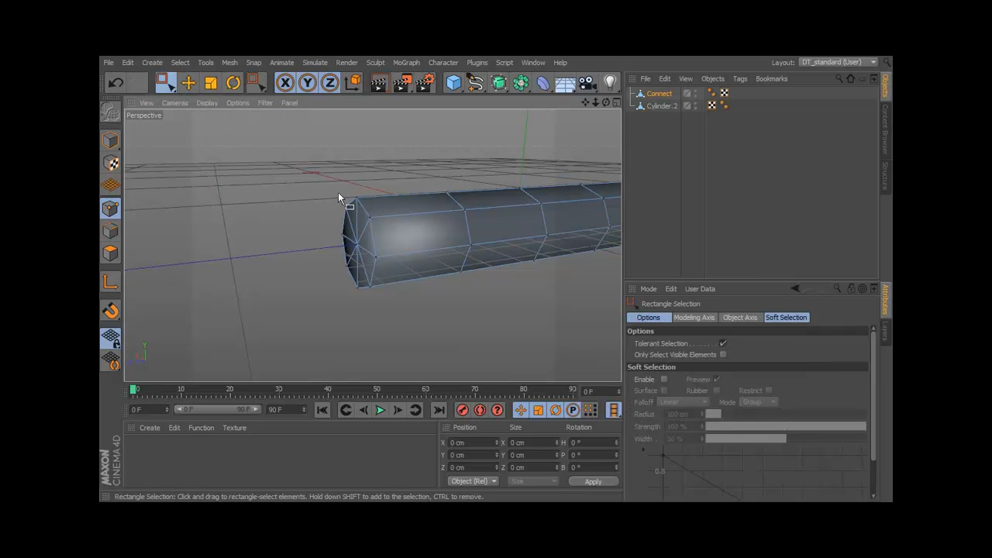
left_click_drag(371, 222, 315, 262)
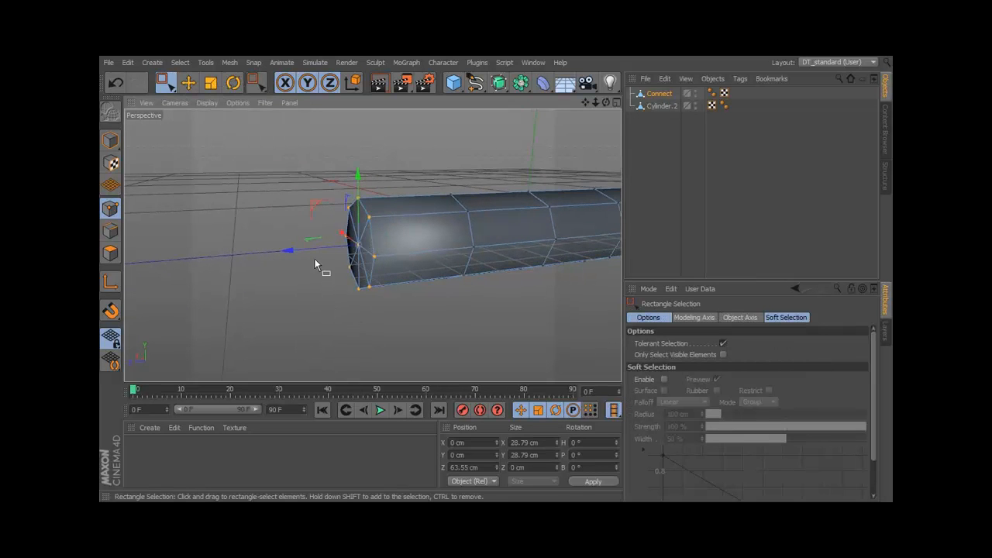
left_click(212, 88)
left_click_drag(360, 234, 336, 286)
middle_click_drag(338, 224, 235, 209, "alt")
Select the second ring of points behind the front cap and scale it down to continue the taper.
left_click(165, 83)
left_click_drag(352, 213, 335, 173, "alt")
left_click_drag(395, 161, 347, 314)
key("t")
left_click_drag(376, 213, 314, 293)
Select the middle ring of points and scale it down to about 25.22 cm across.
middle_click_drag(458, 214, 340, 218, "alt")
left_click_drag(379, 189, 356, 215)
key("ctrl+z")
key("space")
left_click_drag(351, 163, 313, 338)
key("t")
left_click_drag(350, 239, 314, 267)
Dissolve the four diagonal edges of the front cap so it consists of four quads.
middle_click_drag(272, 255, 403, 251, "alt")
left_click_drag(328, 240, 384, 253, "alt")
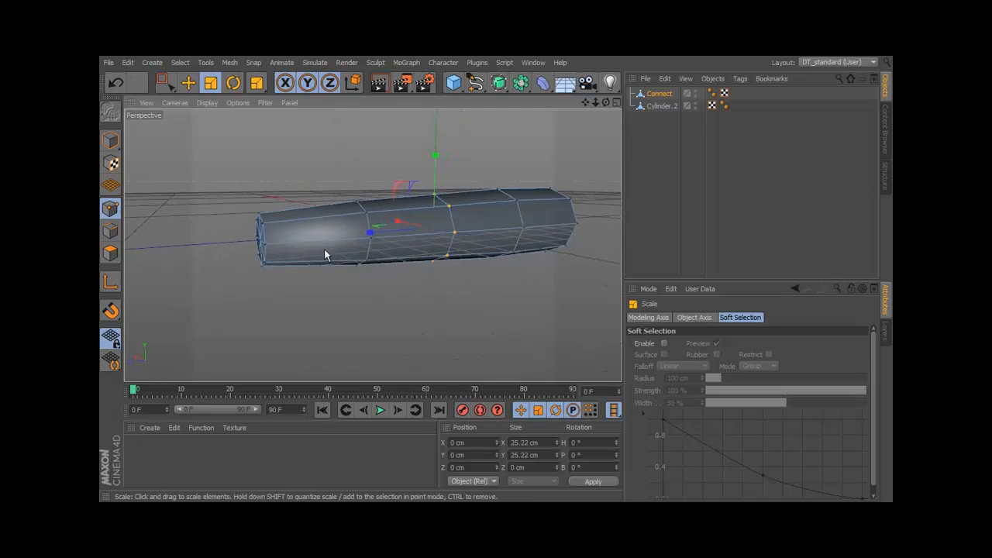
middle_click_drag(281, 242, 385, 237, "alt")
right_click_drag(385, 236, 444, 234, "alt")
left_click_drag(401, 229, 453, 231, "alt")
mouse_move(333, 234)
left_mouse_down("alt")
mouse_move(365, 223)
mouse_move(345, 242)
left_mouse_up("alt")
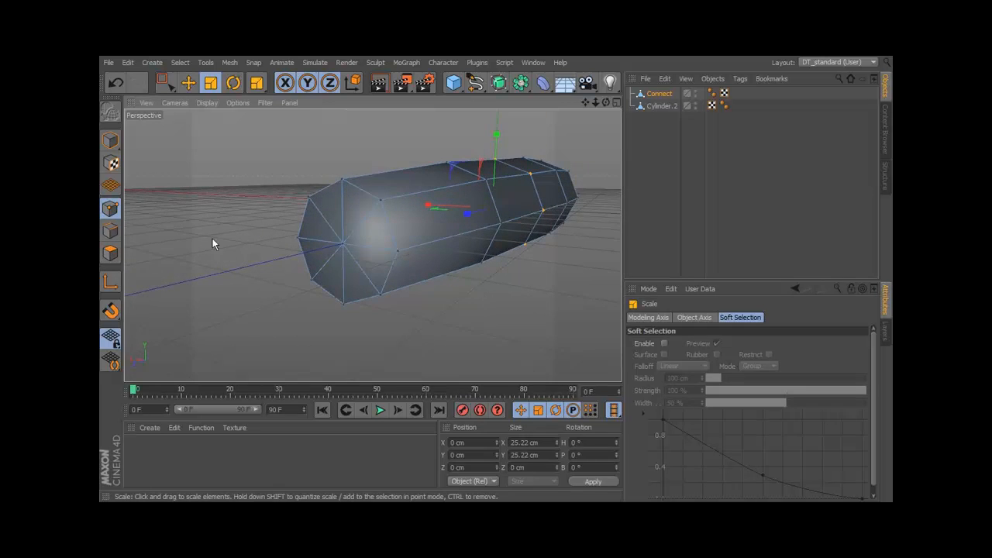
left_click(111, 230)
left_click(326, 221)
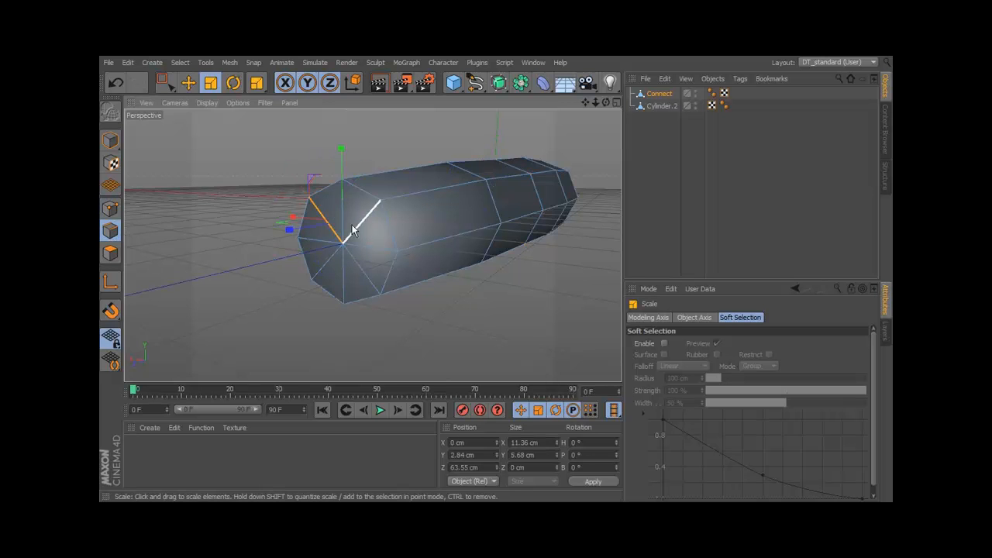
left_click(330, 262, "shift")
left_click_drag(472, 252, 497, 113, "alt")
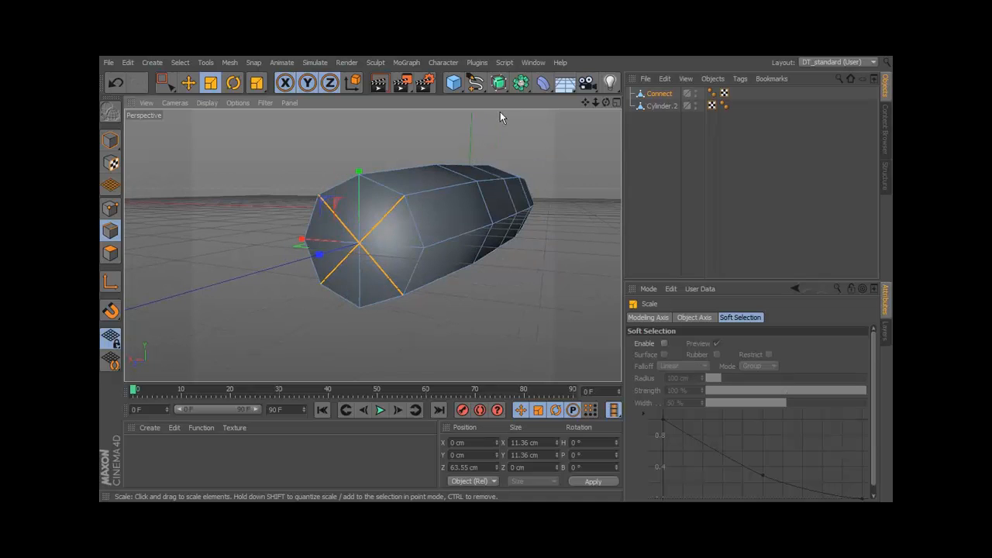
right_click(492, 128)
left_click(516, 245)
Extrude the four front cap polygons outward by about 3.84 cm.
left_click_drag(516, 248, 361, 259, "alt")
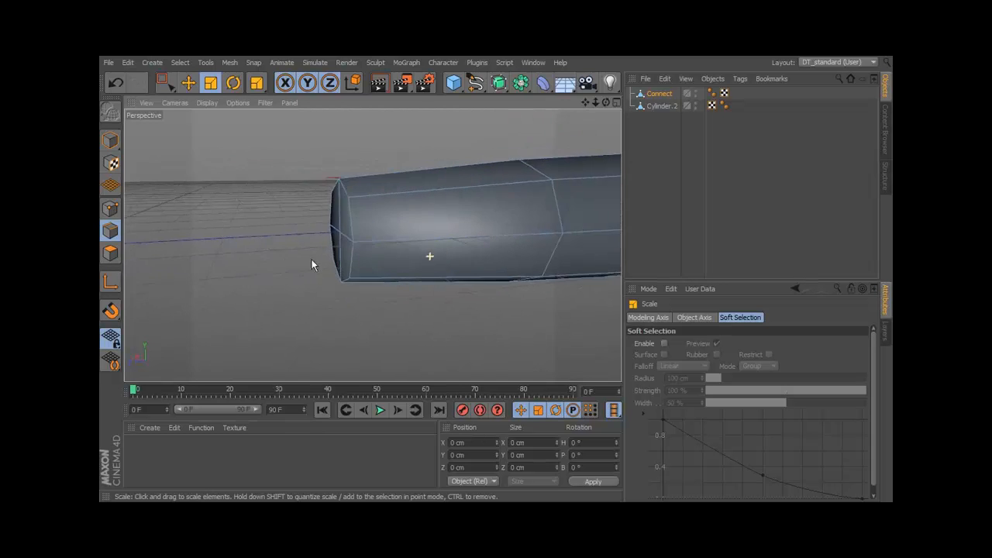
left_click(110, 252)
left_click_drag(274, 245, 424, 231, "alt")
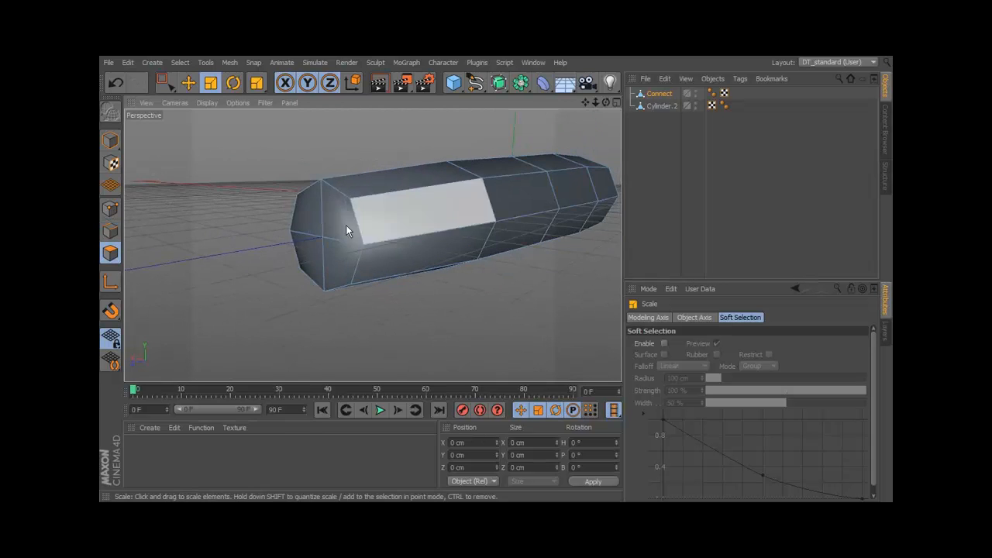
left_click(321, 226)
key("ctrl+z")
left_click_drag(167, 81, 221, 99)
left_click(314, 229)
left_click_drag(328, 239, 263, 281, "alt")
right_click(263, 281)
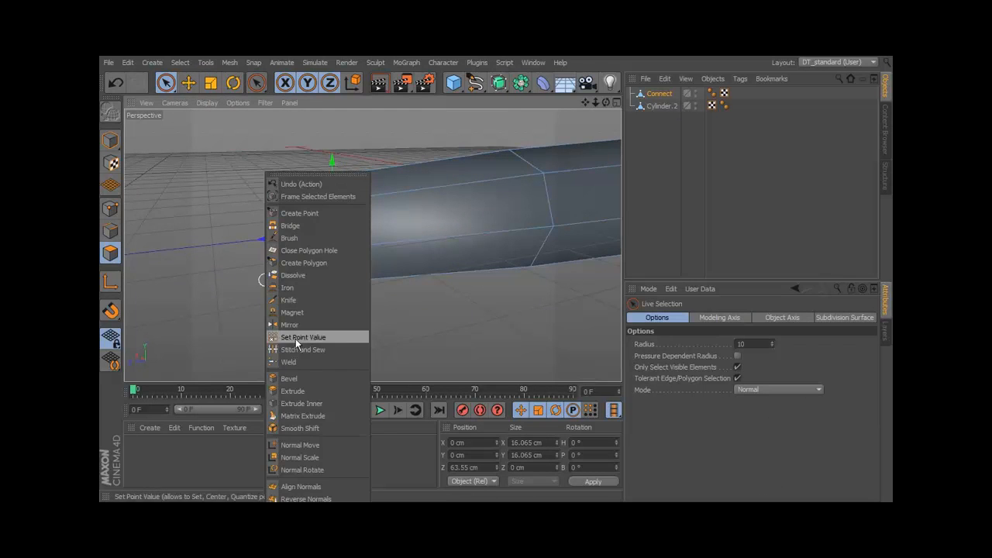
left_click(293, 391)
left_click_drag(310, 299, 341, 298)
Scale the extruded cap polygons down to about 10.603 cm across to round the tip.
left_click(214, 85)
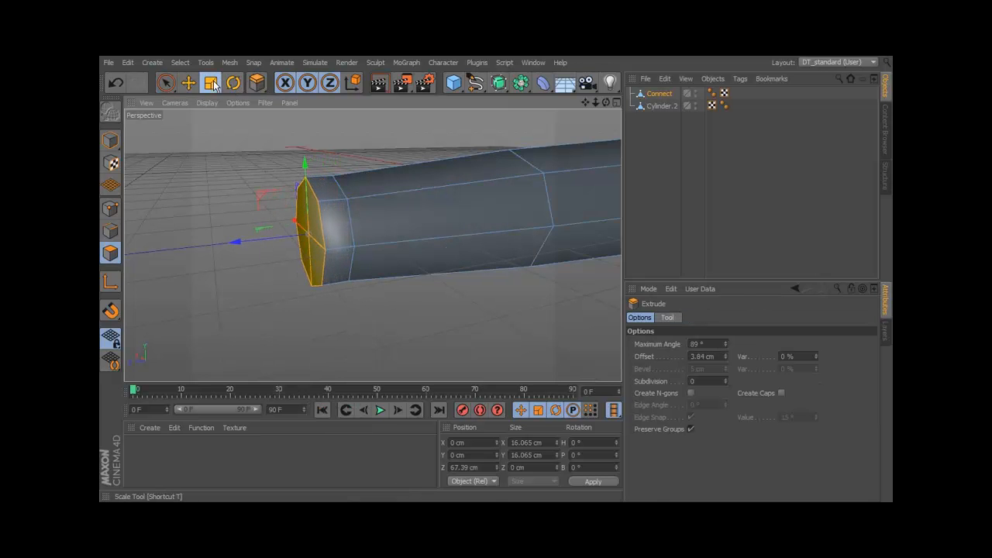
left_click_drag(301, 232, 195, 333)
left_click_drag(315, 299, 234, 163, "alt")
Move the center point of the tip outward along Z to about 68.803 cm.
left_click(165, 83)
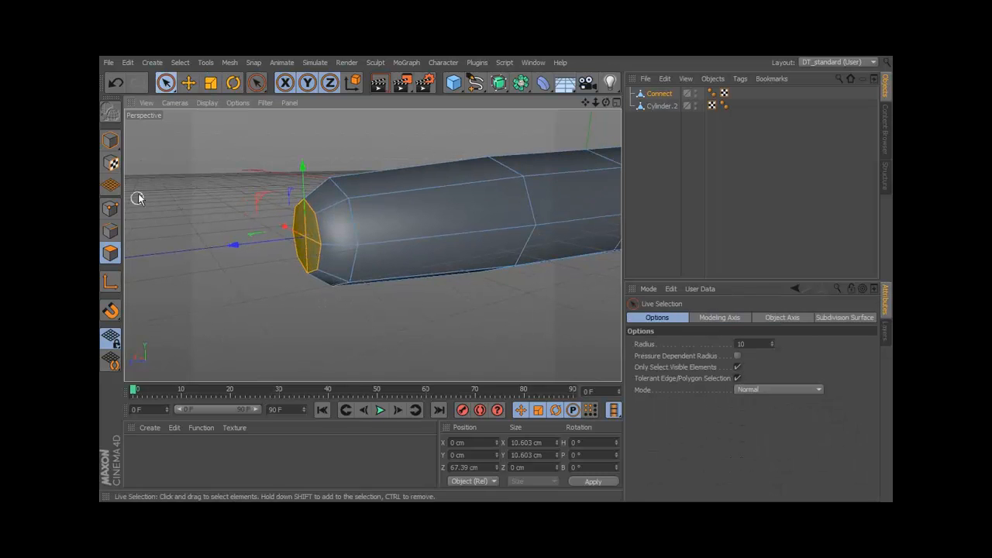
left_click(110, 208)
left_click(304, 236)
left_click_drag(325, 243, 325, 261, "alt")
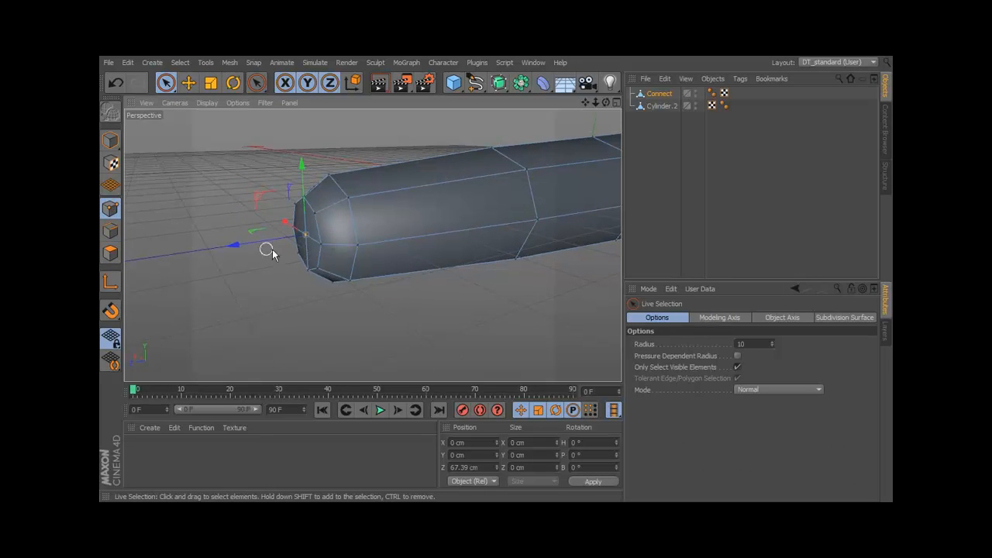
left_click_drag(251, 244, 237, 247)
scroll(327, 234, "up", 3)
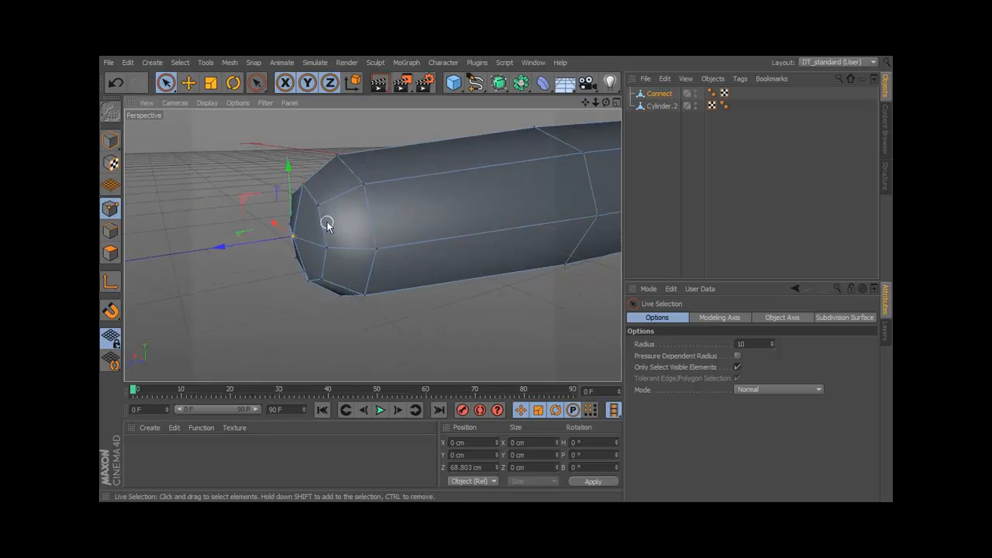
Select the four diagonal points around the tip and move them back along Z to about 66.778 cm.
left_click(318, 206)
left_click(322, 280, "shift")
left_click_drag(322, 280, 294, 288, "alt")
left_click(260, 239, "shift")
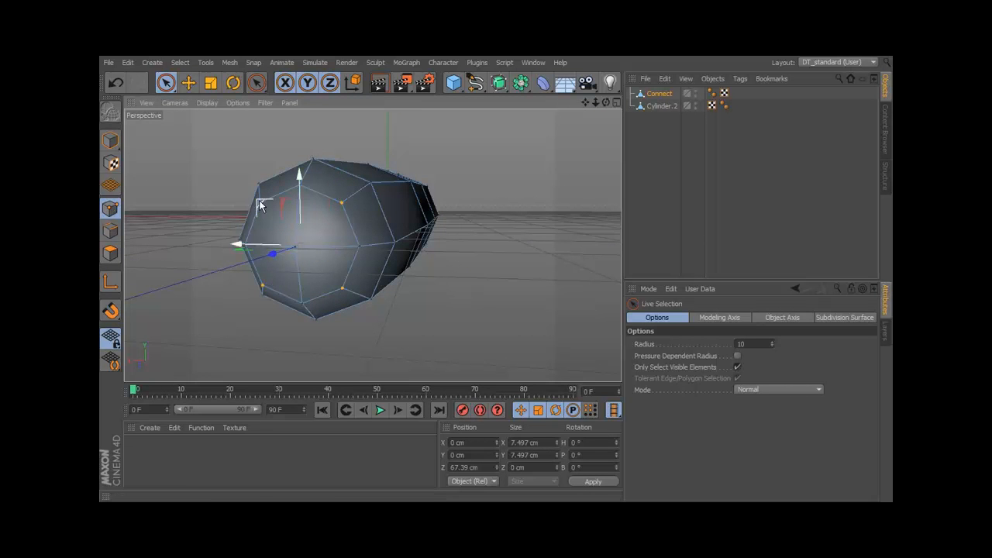
left_click_drag(261, 205, 245, 224, "alt")
scroll(412, 256, "down", 5)
mouse_move(436, 246)
left_mouse_down("alt")
mouse_move(398, 266)
mouse_move(421, 240)
left_mouse_up("alt")
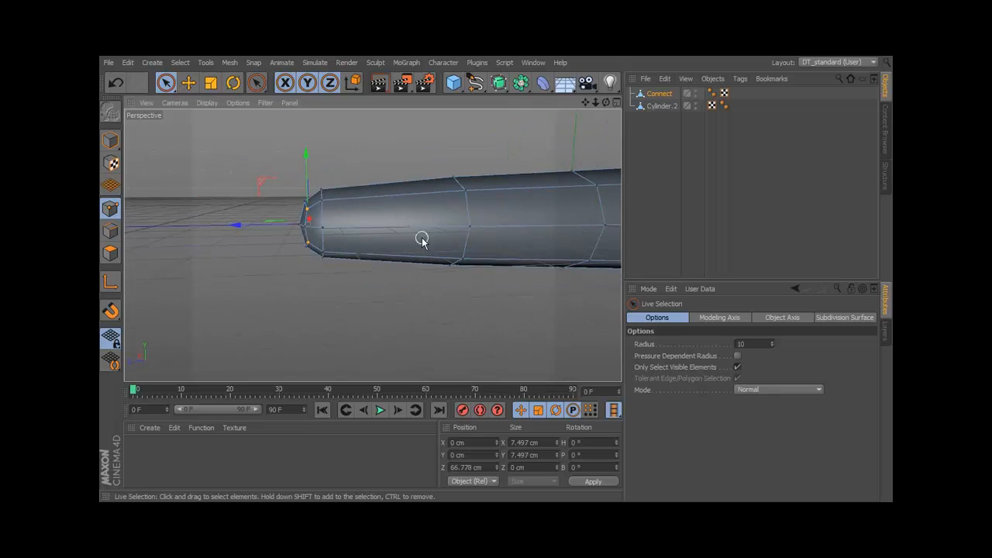
Rectangle-select the top point of the ring behind the tip and lower it to about 6.345 cm in Y.
left_click(167, 81)
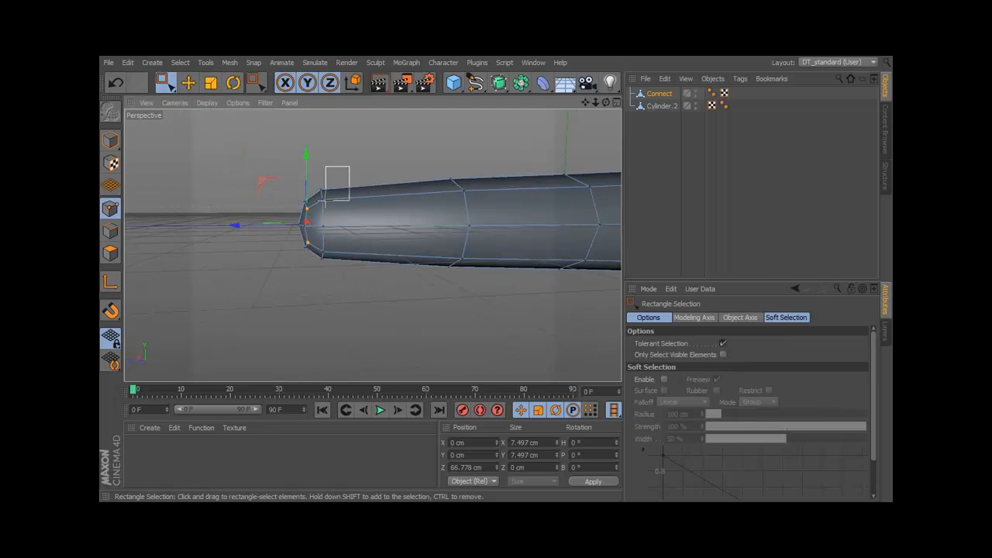
left_click_drag(314, 209, 335, 184)
left_click_drag(335, 209, 340, 238, "alt")
left_click_drag(319, 158, 318, 166)
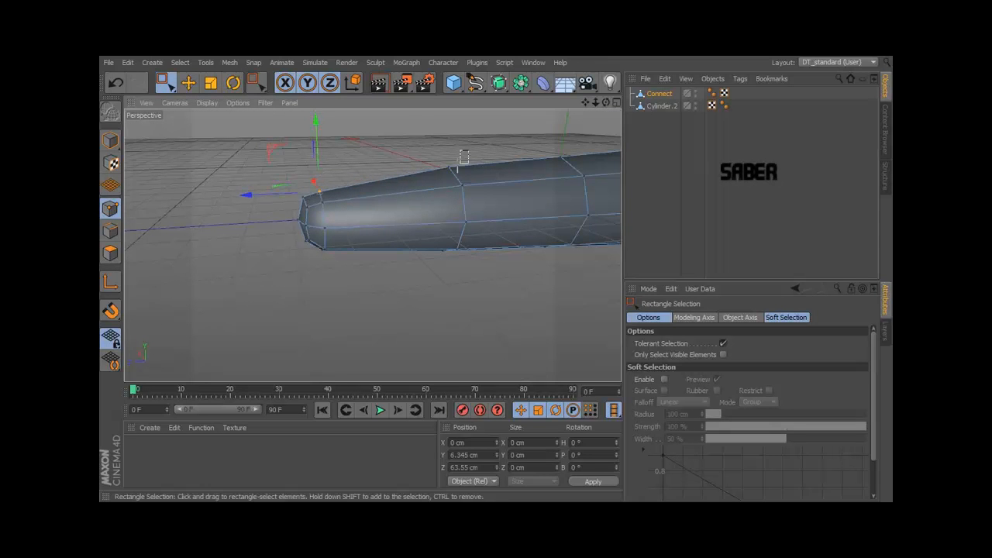
Select the top point of each remaining ring from the tip toward the base and adjust its height to even out the taper.
left_click_drag(451, 136, 450, 145)
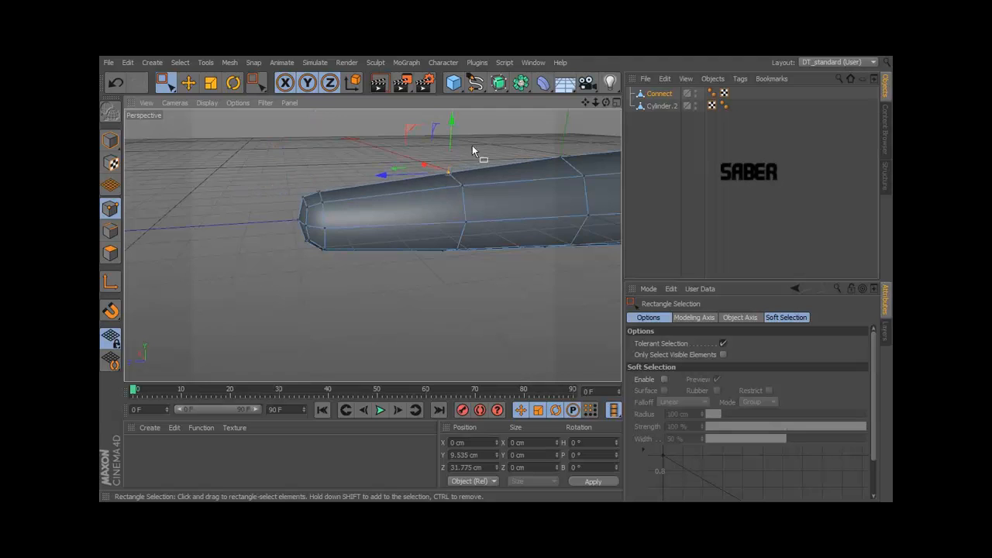
middle_click_drag(450, 145, 368, 163, "alt")
left_click(537, 164, "shift")
left_click_drag(482, 136, 480, 147)
middle_click_drag(581, 162, 439, 154, "alt")
left_click(415, 168)
left_click_drag(417, 154, 427, 245, "alt")
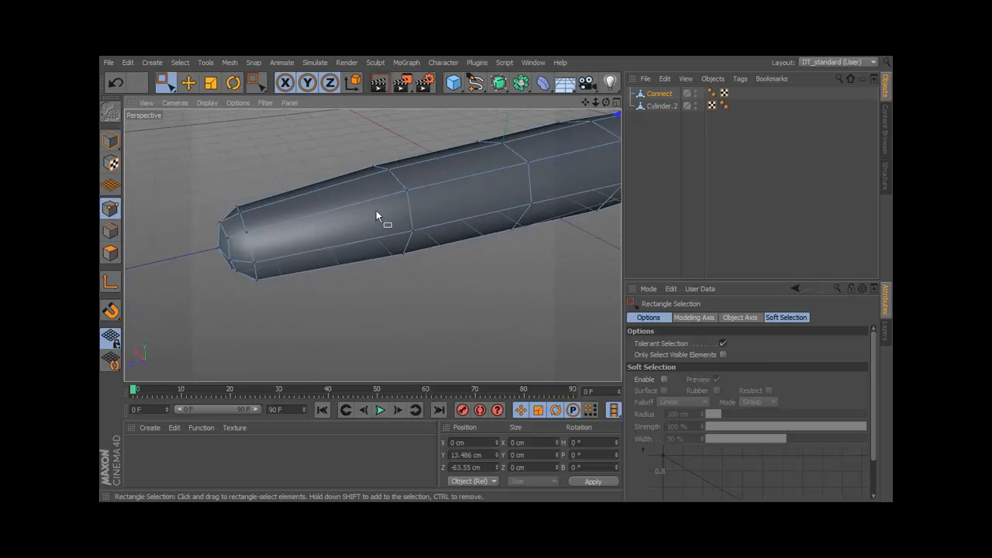
Cut an edge loop around the finger roughly midway between the tip ring and the next ring with the Knife in Loop mode.
right_click(300, 139)
left_click(339, 278)
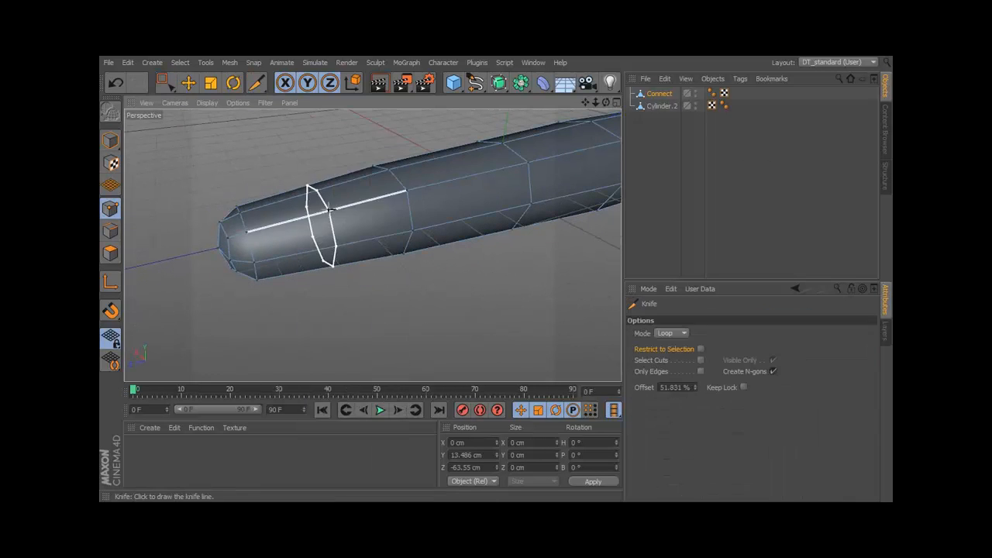
mouse_move(372, 245)
left_mouse_down("alt")
mouse_move(438, 339)
mouse_move(464, 359)
mouse_move(333, 256)
mouse_move(158, 176)
left_mouse_up("alt")
Select the whole ring behind the new loop and move it toward the base along Z to about 26.742 cm.
left_click_drag(165, 84, 203, 122)
left_click_drag(440, 225, 344, 328)
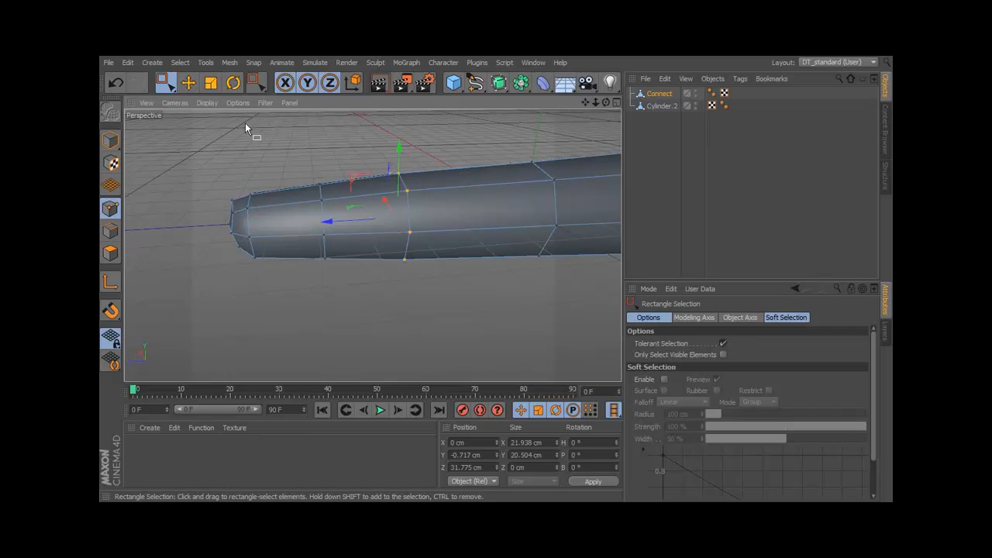
left_click_drag(327, 222, 347, 223)
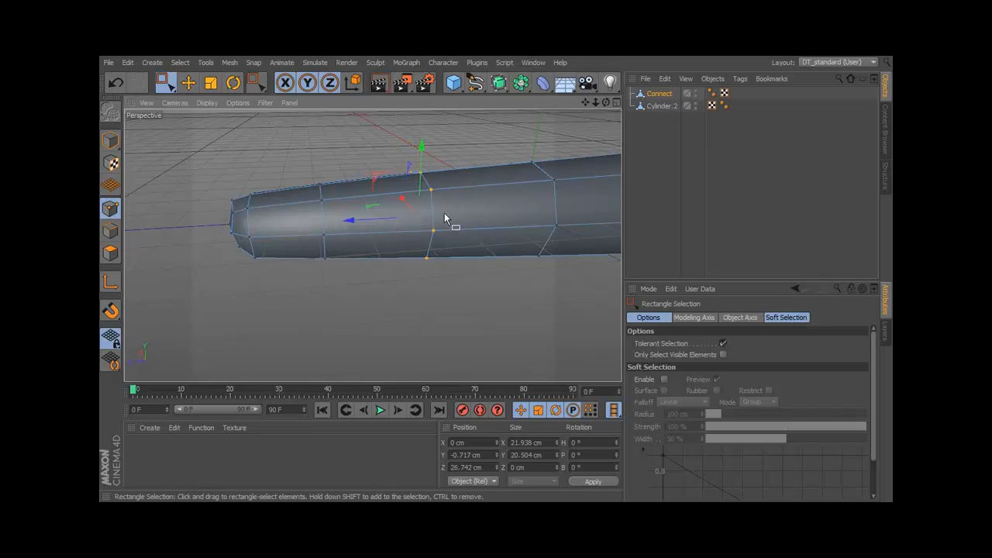
scroll(418, 223, "down", 3)
left_click_drag(417, 223, 444, 225, "alt")
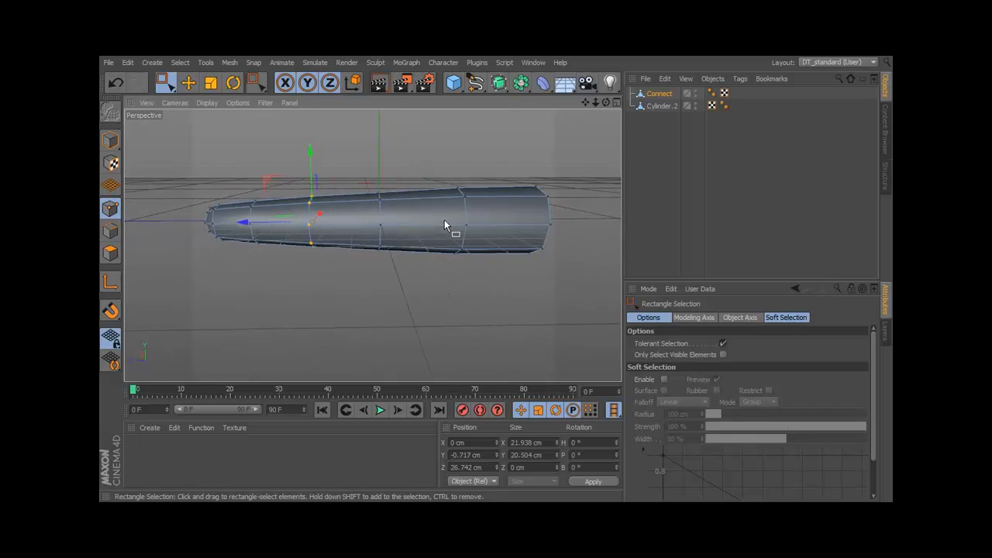
Select all rings ahead of the base, and in Model mode tilt the whole finger to a pitch of about -5.426°.
left_click_drag(453, 178, 160, 318)
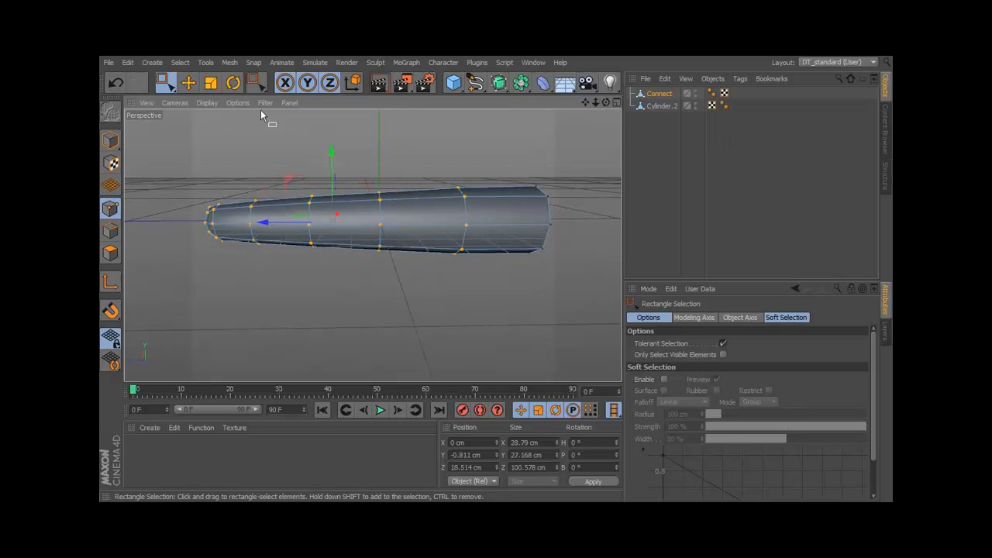
left_click(111, 140)
left_click(233, 82)
left_click_drag(361, 158, 280, 136, "alt")
left_click_drag(164, 82, 192, 98)
left_click_drag(364, 151, 365, 156)
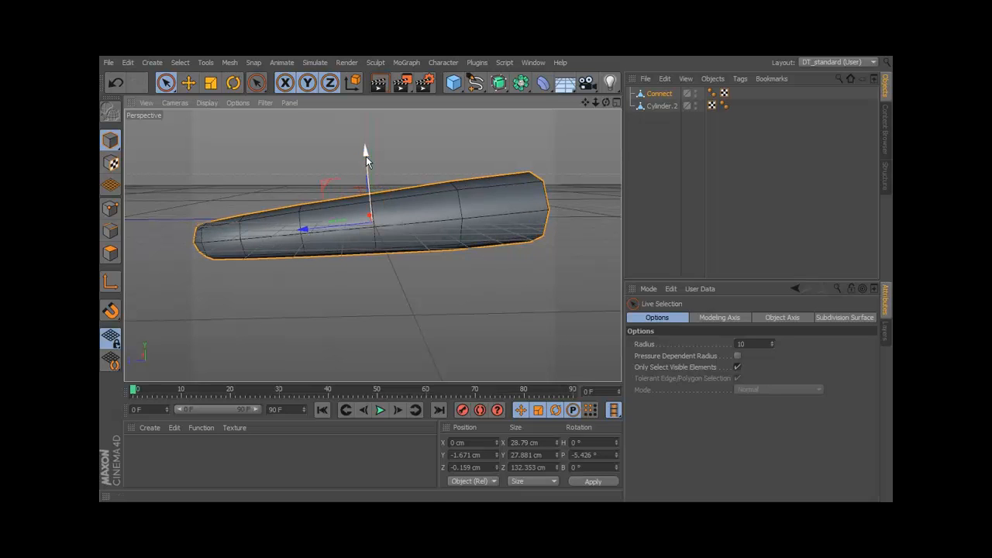
Rotate the selected points of all rings ahead of the base slightly to start bending the finger.
left_click(111, 210)
left_click_drag(409, 254, 405, 238, "alt")
left_click(234, 82)
left_click_drag(345, 185, 352, 202, "alt")
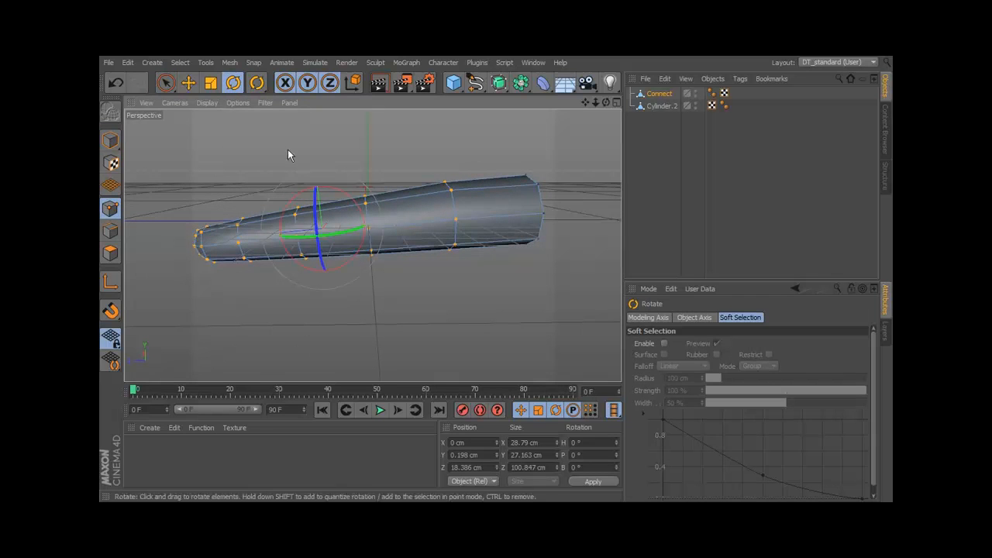
Rectangle-select the points from the middle ring to the tip and rotate them slightly to continue the bend.
left_click(168, 84)
left_click(231, 122)
left_click_drag(396, 154, 172, 376)
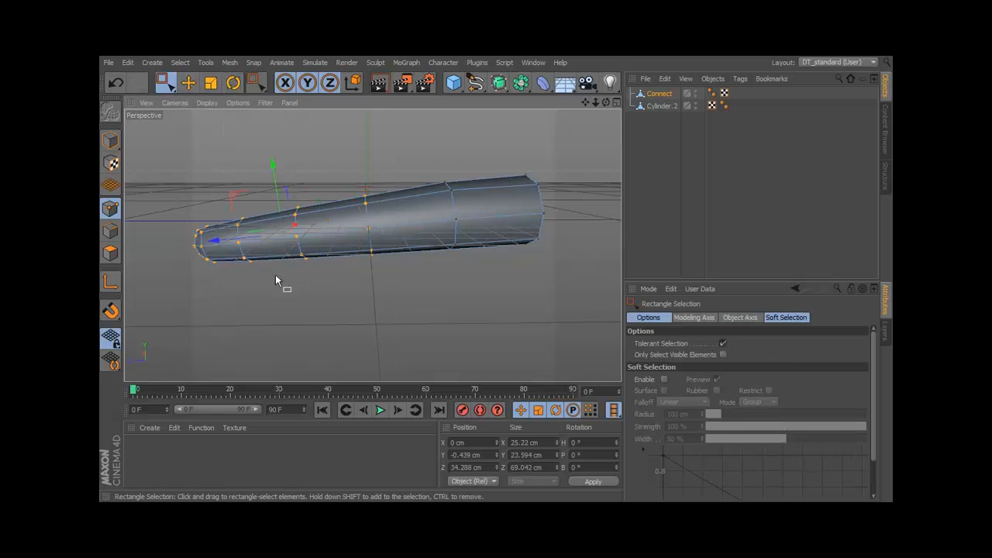
left_click(235, 86)
left_click_drag(310, 201, 333, 205)
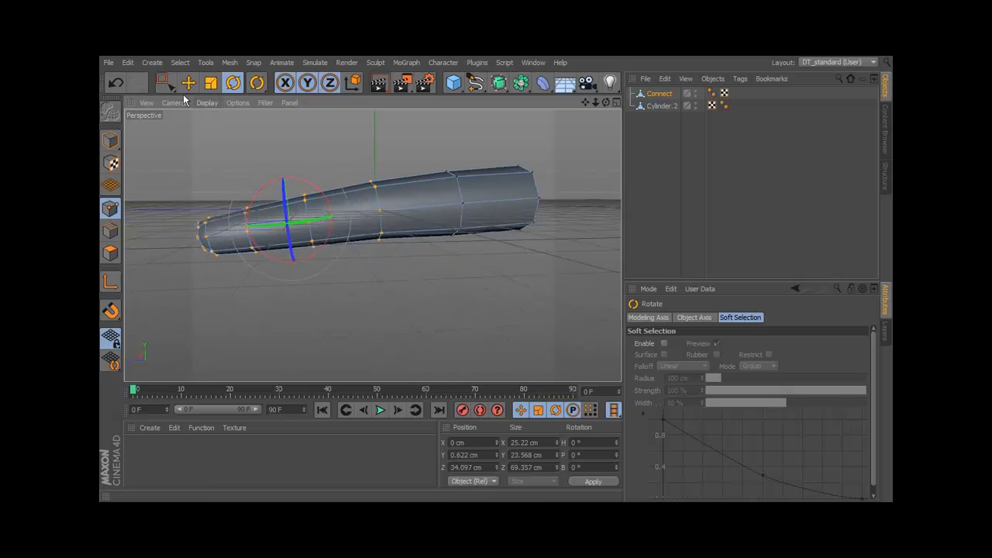
Rectangle-select the points from the ring ahead of the middle to the tip, rotate them slightly, and clear the selection.
left_click(165, 82)
left_click(190, 122)
left_click_drag(323, 164, 175, 341)
key("r")
mouse_move(299, 186)
left_mouse_down()
mouse_move(284, 194)
mouse_move(299, 186)
left_mouse_up()
left_click(313, 161)
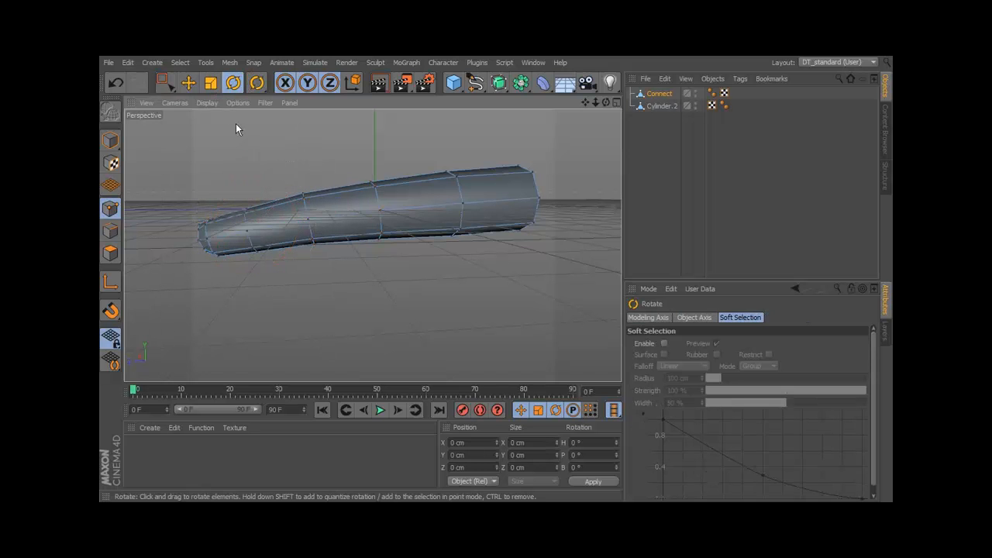
Rectangle-select only the fingertip points, rotate them slightly to finish the curve, and clear the selection.
left_click(166, 87)
middle_click_drag(275, 186, 309, 174, "alt")
left_click_drag(311, 171, 224, 299)
left_click(233, 83)
left_click_drag(292, 193, 292, 193)
left_click(347, 148)
Rectangle-select the base ring and scale it along X to a width of about 33.423 cm.
left_click_drag(352, 153, 549, 234, "alt")
middle_click_drag(431, 206, 430, 247, "alt")
left_click_drag(430, 245, 463, 190, "alt")
left_click_drag(159, 77, 193, 122)
left_click_drag(357, 218, 352, 211, "alt")
left_click_drag(381, 153, 387, 162)
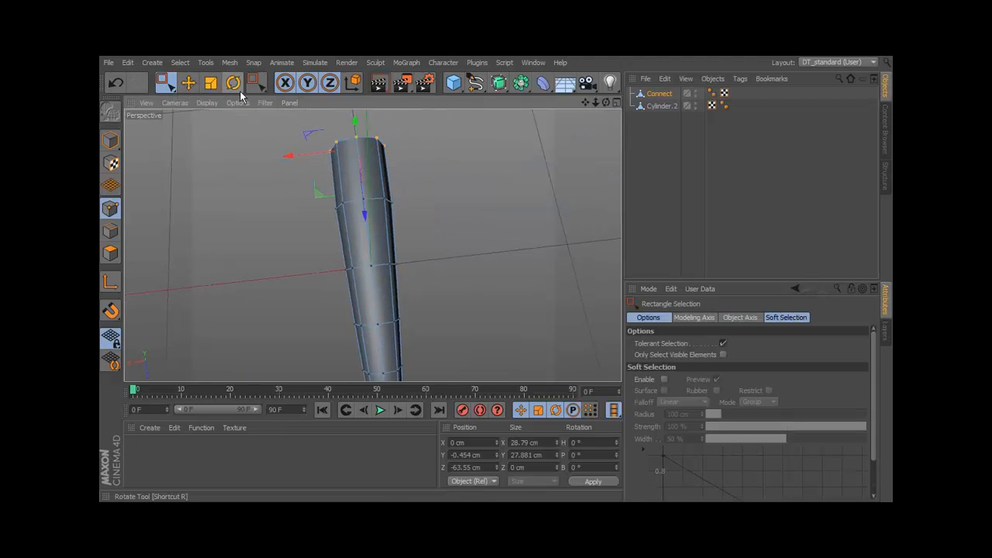
left_click(210, 83)
left_click_drag(289, 156, 278, 160)
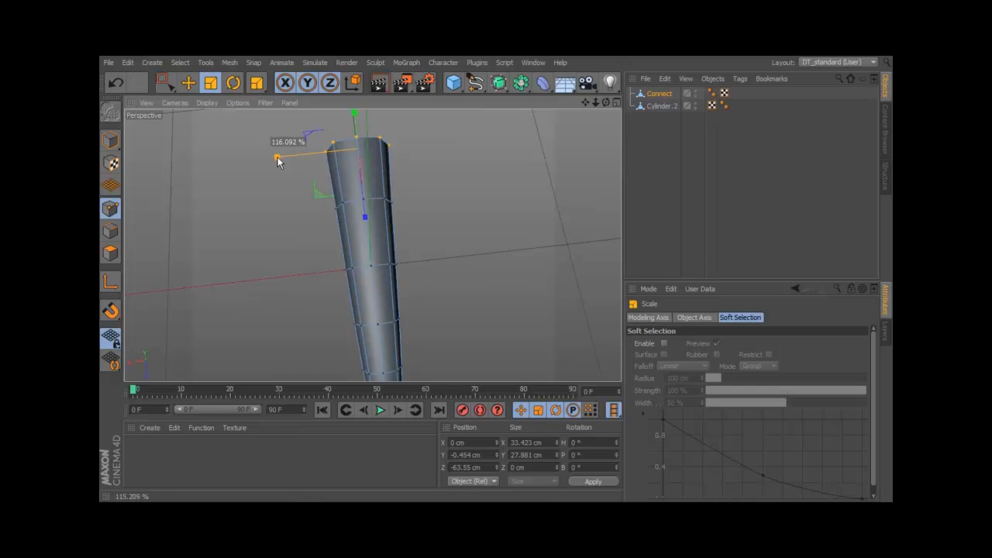
Adjust the widths of the second and third rings from the base along X to blend with the base, then clear the selection.
left_click(164, 83)
left_click_drag(322, 234, 287, 211)
left_click(211, 83)
left_click(163, 83)
left_click_drag(309, 302, 294, 277)
left_click(214, 85)
left_click(448, 296)
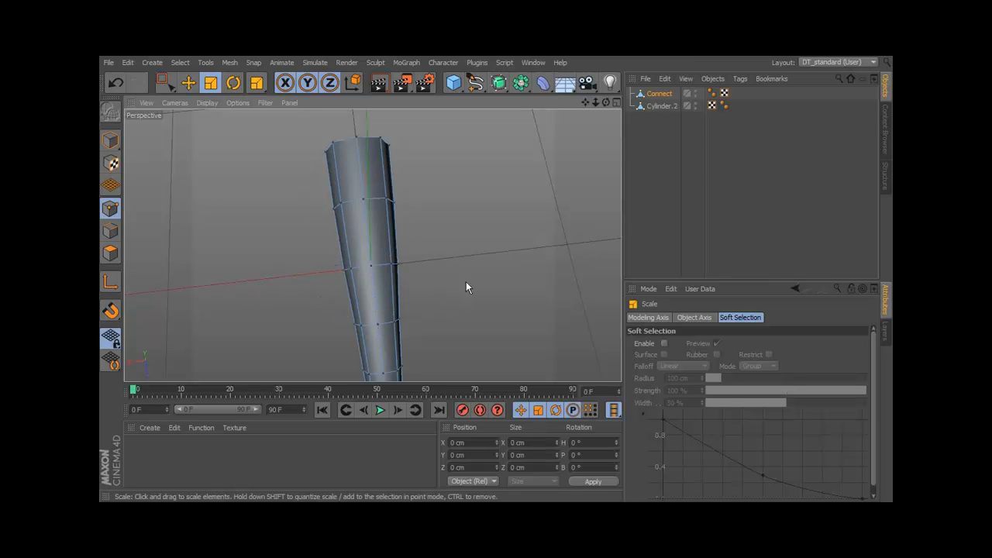
Duplicate the finger object and move the copy sideways along X to about -34.926 cm.
left_click(110, 141)
left_click_drag(378, 223, 368, 188, "alt")
left_click_drag(666, 94, 666, 100, "ctrl")
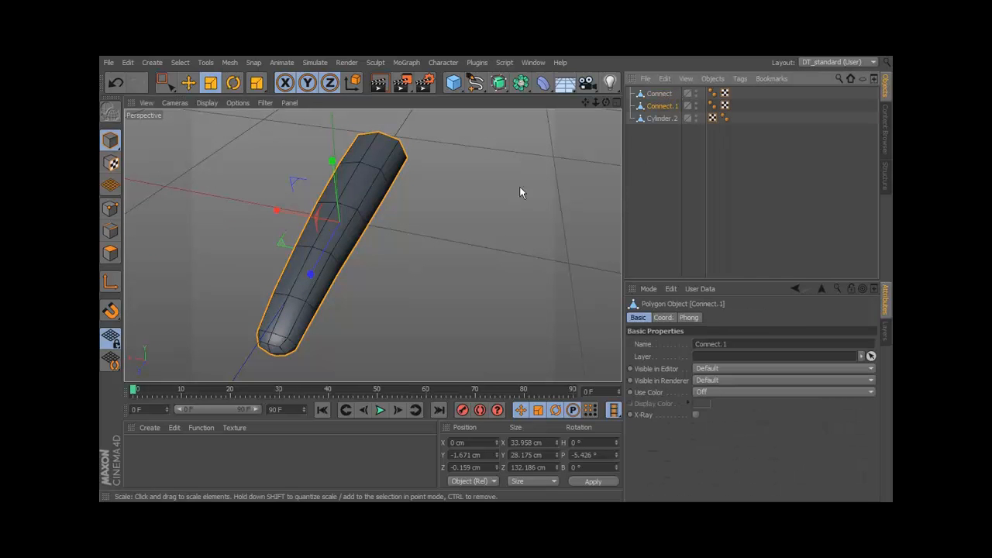
left_click(192, 85)
left_click_drag(286, 213, 353, 247)
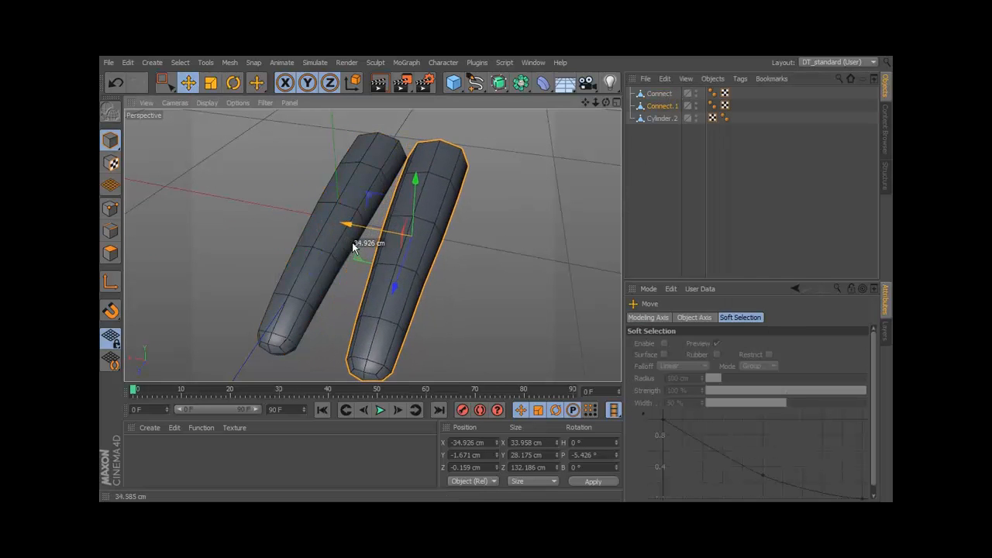
Rotate the second finger to about 4.872° heading and -11.626° pitch, and reposition it at about X -41.307, Y -8.113, Z -2.033 cm.
left_click(233, 83)
left_click_drag(430, 273, 436, 268)
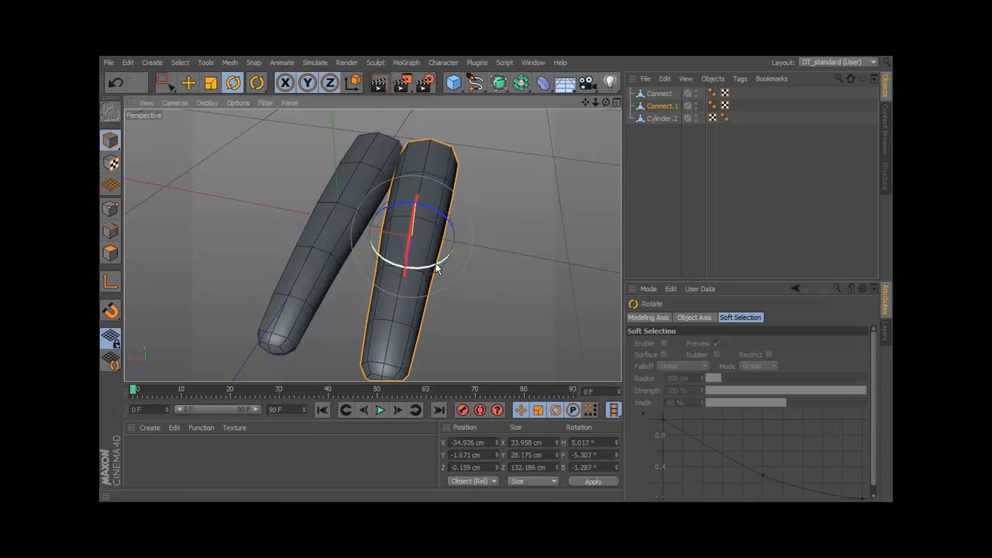
left_click_drag(410, 220, 405, 241)
left_click(190, 84)
left_click_drag(388, 199, 426, 160, "alt")
mouse_move(379, 235)
left_mouse_down()
mouse_move(376, 224)
mouse_move(386, 227)
left_mouse_up()
left_click(521, 231)
Duplicate the second finger and move the copy sideways to about X -74.099 cm.
left_click_drag(540, 258, 438, 268, "alt")
middle_click(437, 267)
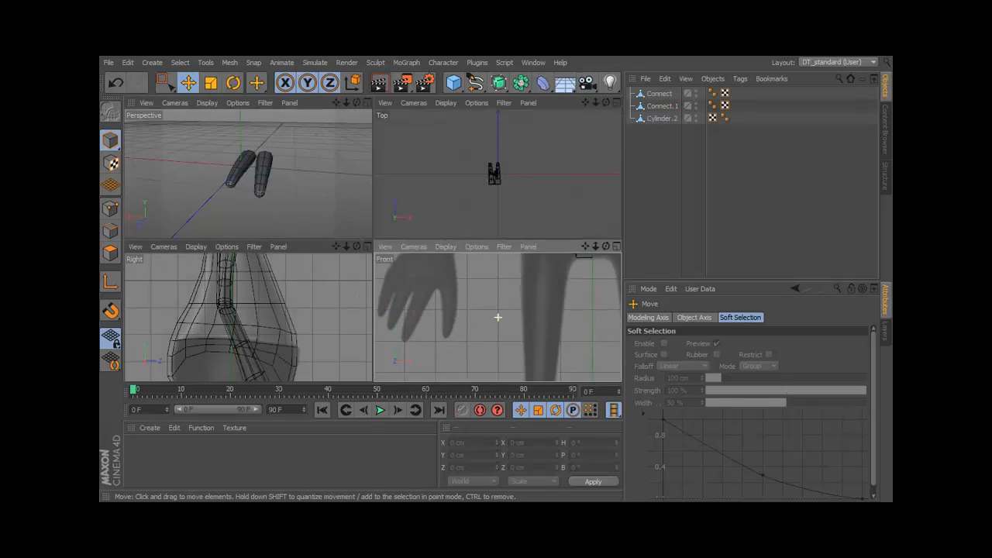
middle_click(350, 192)
left_click_drag(410, 216, 276, 265, "alt")
left_click(389, 246)
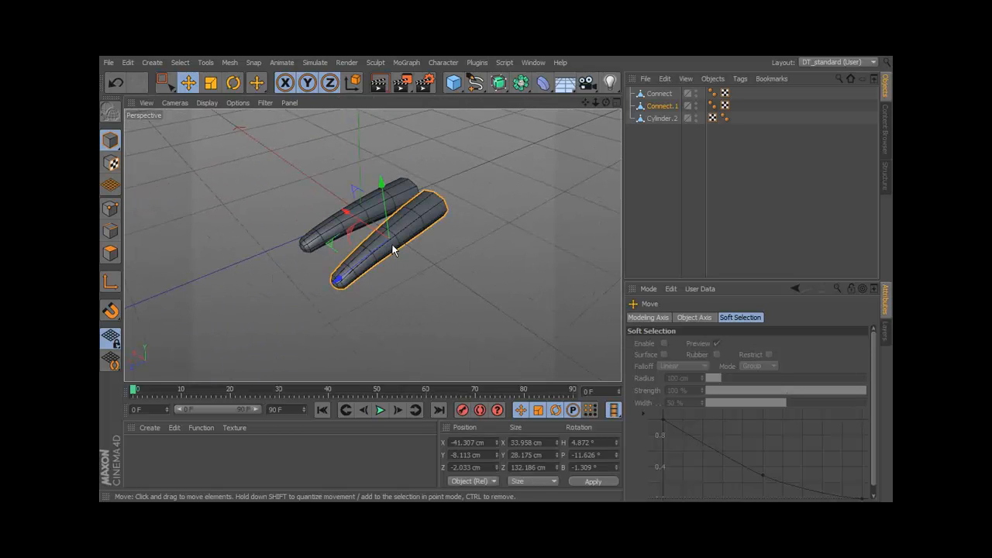
left_click_drag(664, 115, 665, 116, "ctrl")
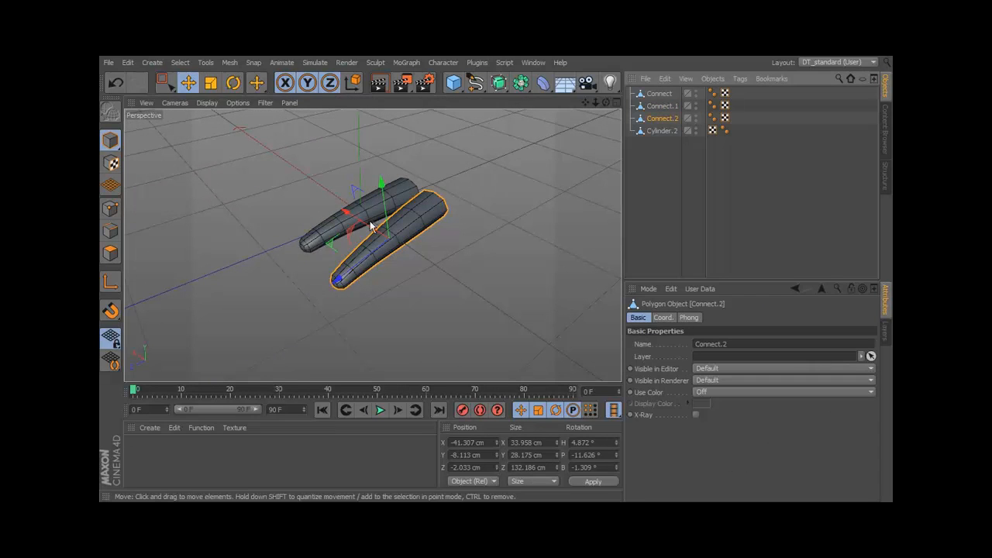
left_click_drag(365, 220, 390, 245)
Rotate the third finger to about 12.147° heading and -20.396° pitch, and reposition it at about X -80.987, Y -19.21, Z -10.403 cm.
key("r")
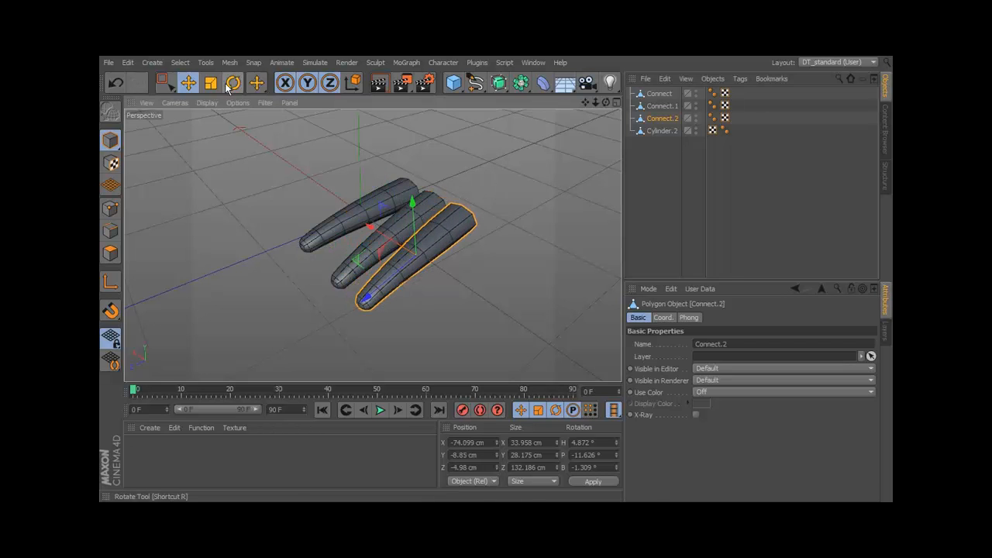
left_click_drag(423, 288, 469, 218)
left_click(188, 83)
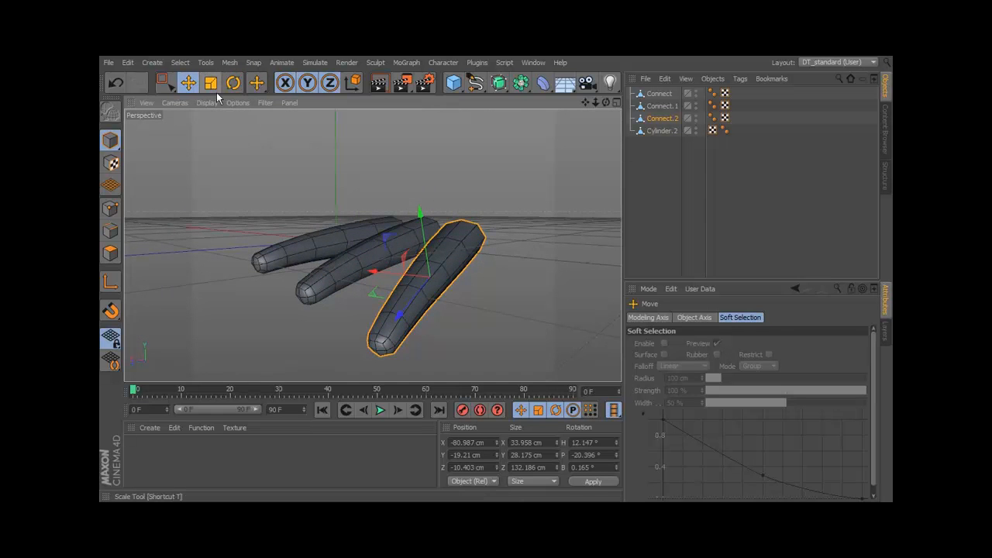
Scale the outermost finger down and adjust the finger placement so the three form a natural row.
left_click(212, 83)
mouse_move(405, 308)
left_mouse_down()
mouse_move(402, 316)
mouse_move(406, 304)
left_mouse_up()
left_click_drag(423, 268, 507, 170)
left_click(188, 83)
left_click(370, 261)
left_click_drag(376, 230, 373, 220)
left_click(433, 286)
left_click_drag(494, 267, 446, 269, "alt")
left_click(446, 269)
Duplicate the first finger as a thumb at about X 42.824 cm and shorten it to about 84.435 cm.
left_click_drag(652, 95, 657, 100, "ctrl")
left_click_drag(387, 276, 335, 284)
left_click(210, 84)
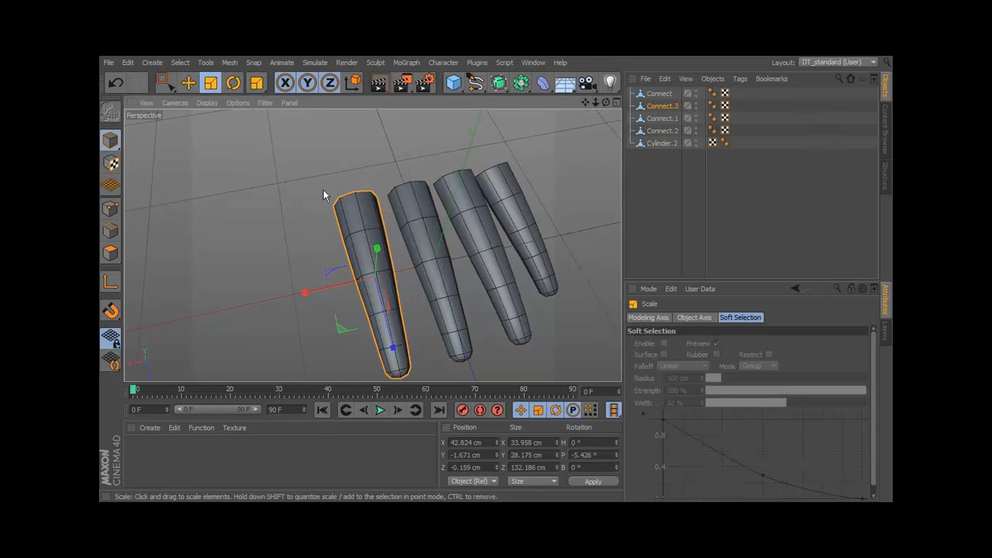
middle_click_drag(378, 321, 378, 280, "alt")
left_click_drag(393, 303, 358, 263)
Rotate the thumb to about -19.241° heading, -15.973° pitch and 24.052° bank, and move it to about X 58.407, Y -3.713, Z -53.524 cm.
left_click(230, 83)
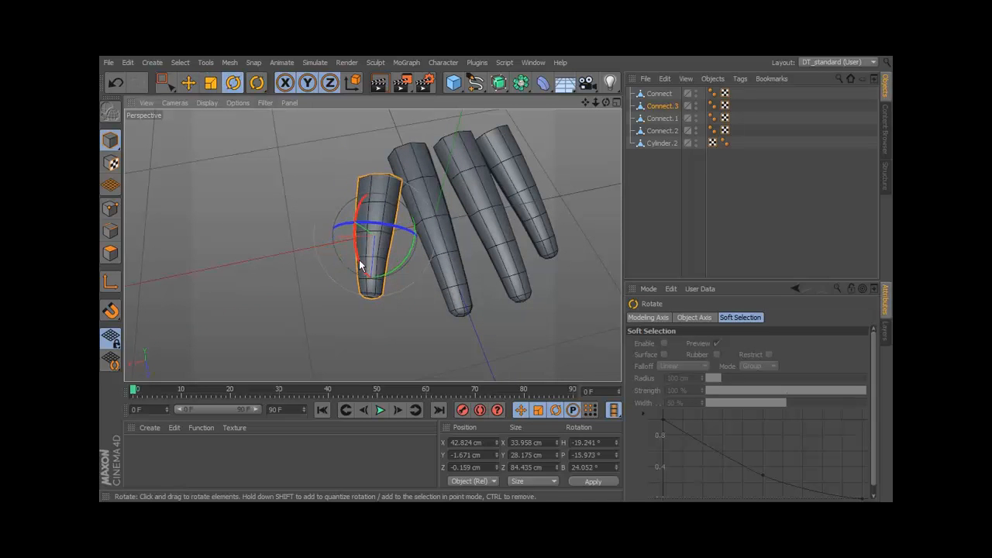
left_click(187, 84)
left_click_drag(370, 308, 352, 222)
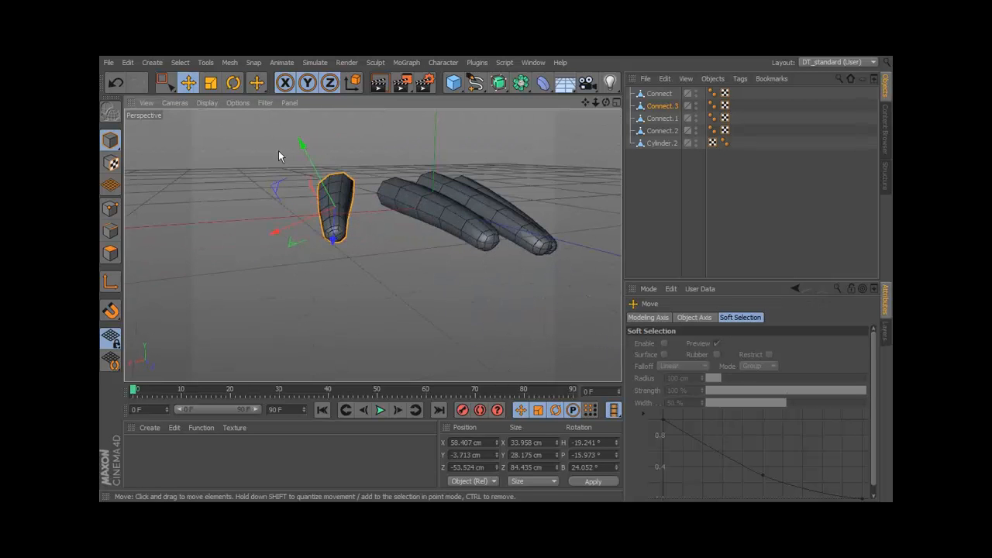
Lower the thumb to about Y -31.65 cm and rotate it to about -23.421° heading, -24.675° pitch and 26.938° bank.
left_click_drag(306, 155, 412, 301)
left_click_drag(355, 278, 359, 284)
left_click_drag(368, 265, 369, 212, "alt")
left_click(234, 83)
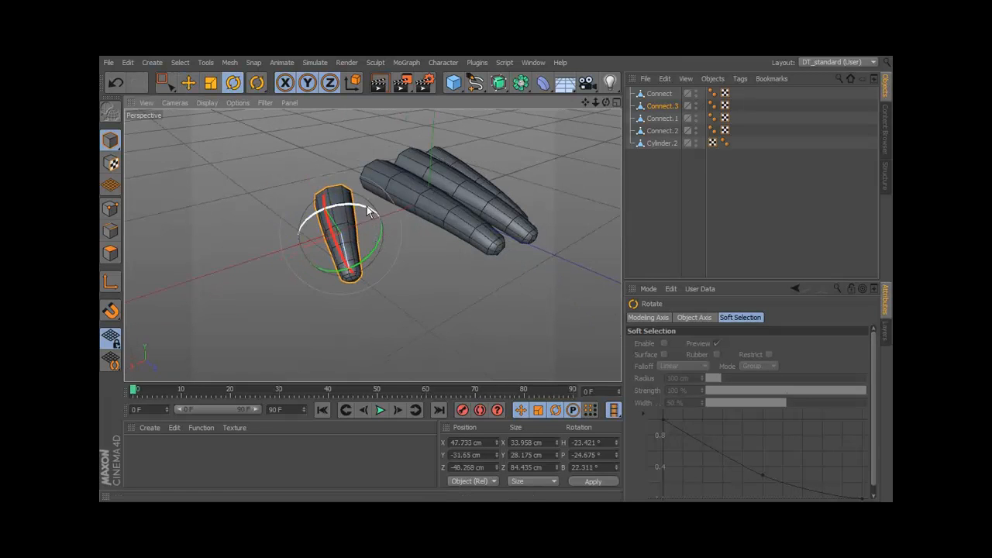
left_click(472, 348)
left_click_drag(471, 349, 356, 380, "alt")
left_click(357, 180)
Move the thumb farther outward from the first finger, fine-tune its height, and deselect it.
left_click(189, 83)
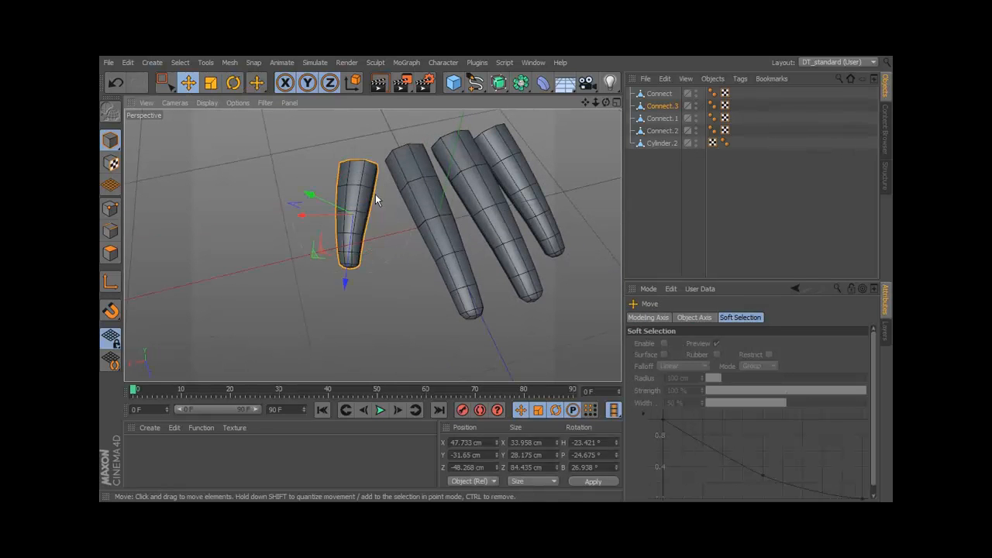
left_click_drag(318, 215, 308, 214)
left_click_drag(371, 244, 481, 97, "alt")
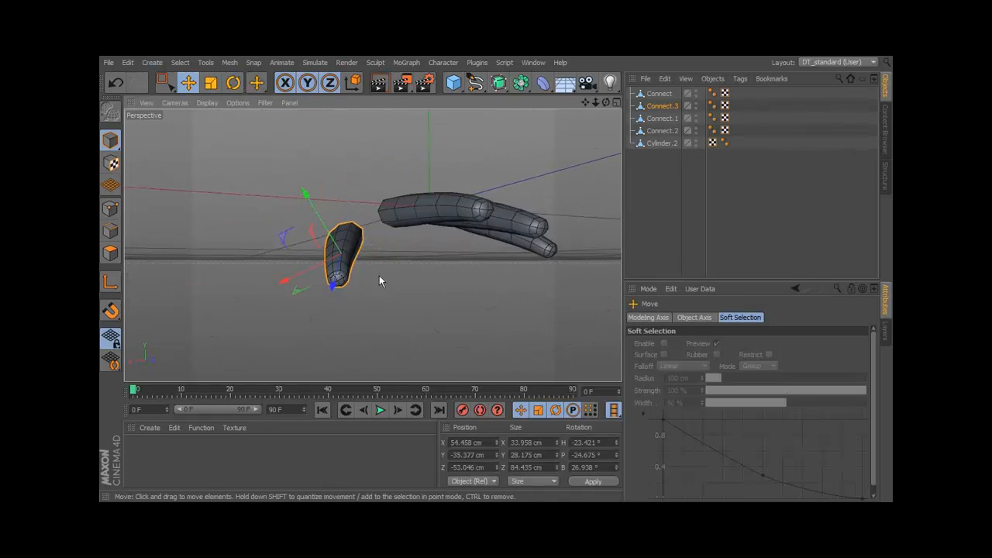
left_click_drag(331, 237, 263, 341)
left_click(360, 312)
left_click_drag(457, 260, 500, 155, "alt")
left_click(485, 188)
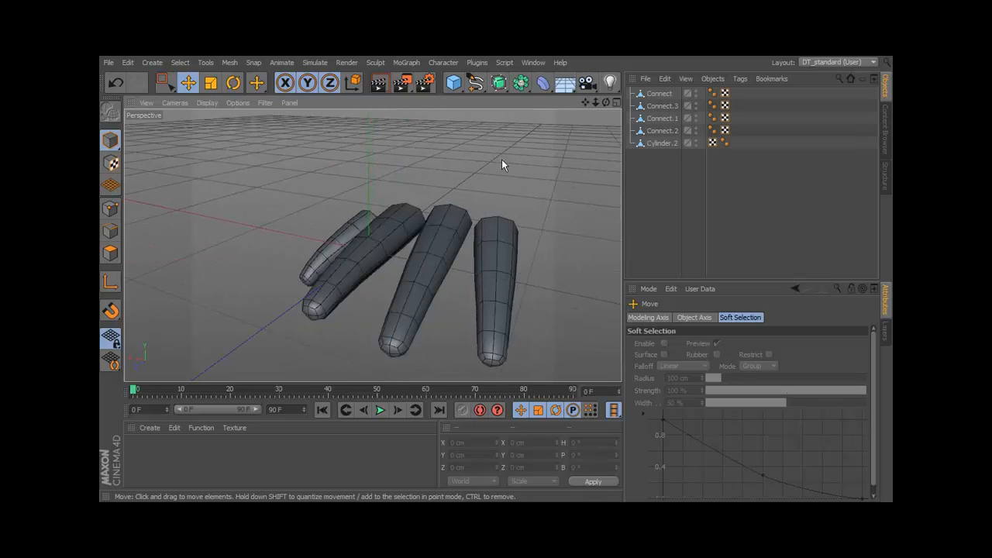
Merge the first finger (Connect) and the thumb (Connect.3) into one object with Connect Objects + Delete.
left_click(658, 93)
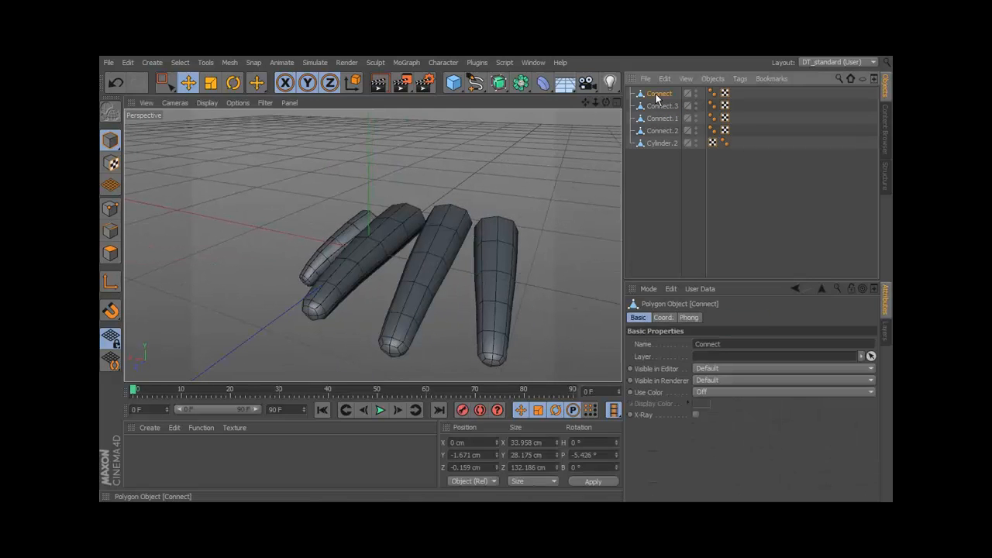
left_click(659, 106, "ctrl")
right_click(658, 111)
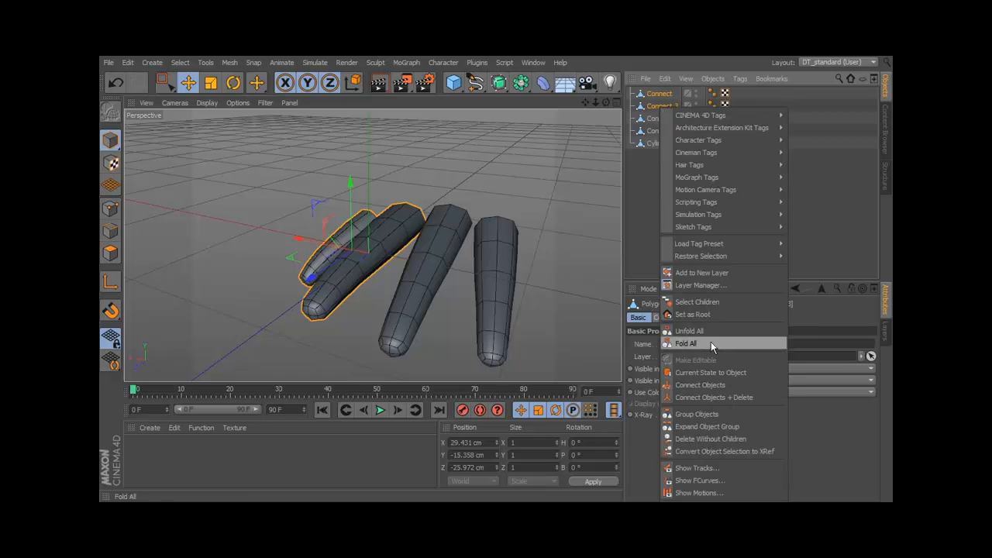
left_click(717, 392)
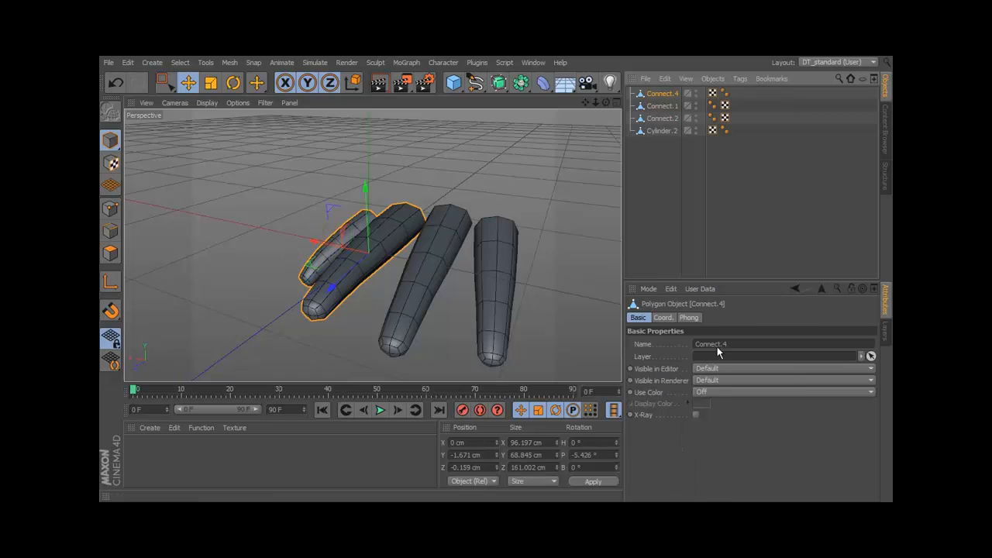
Add the second finger (Connect.1) to the merged thumb-and-finger object with Connect Objects + Delete.
left_click(666, 106, "ctrl")
right_click(665, 105)
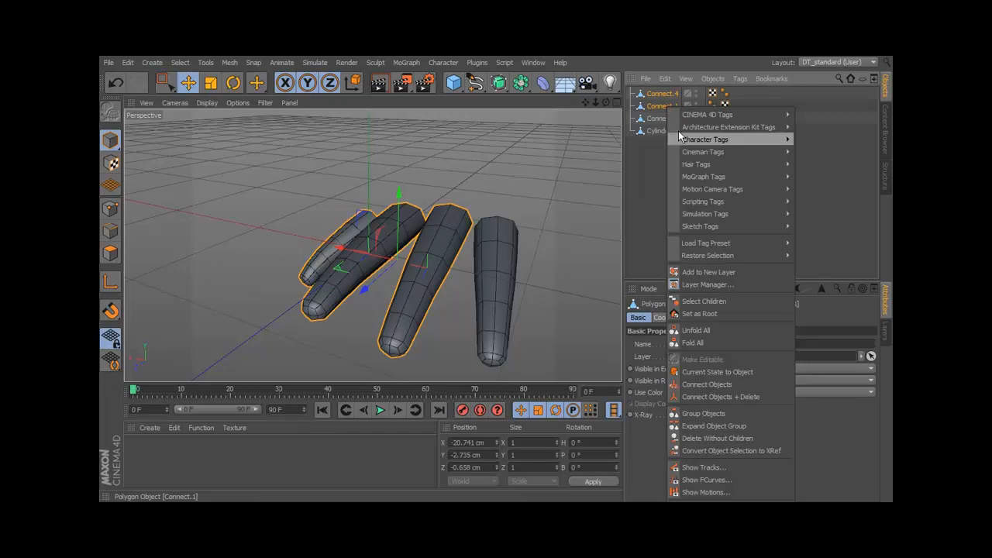
left_click(720, 396)
Merge the last finger (Connect.2) into the combined thumb-and-fingers object with Connect Objects + Delete.
left_click(663, 107)
left_click(664, 96)
left_click(664, 107, "ctrl")
right_click(664, 106)
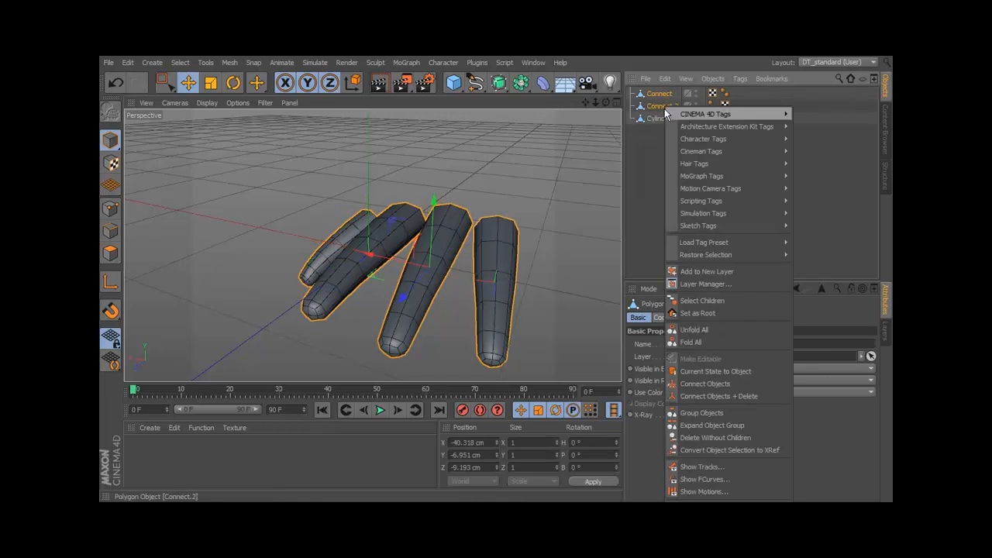
left_click(699, 384)
In point mode, weld the two facing side points at the bases of the first and second fingers at their midpoint.
mouse_move(494, 216)
left_mouse_down("alt")
mouse_move(576, 217)
mouse_move(524, 228)
mouse_move(502, 208)
mouse_move(493, 215)
left_mouse_up("alt")
middle_click_drag(494, 215, 523, 205, "alt")
right_click_drag(412, 241, 493, 241, "alt")
left_click_drag(493, 215, 475, 233, "alt")
middle_click_drag(474, 233, 454, 237, "alt")
right_click_drag(454, 237, 511, 241, "alt")
mouse_move(463, 196)
left_mouse_down("alt")
mouse_move(512, 175)
mouse_move(481, 179)
mouse_move(462, 207)
mouse_move(469, 166)
mouse_move(461, 181)
mouse_move(476, 155)
mouse_move(463, 155)
mouse_move(478, 186)
mouse_move(467, 200)
mouse_move(475, 199)
left_mouse_up("alt")
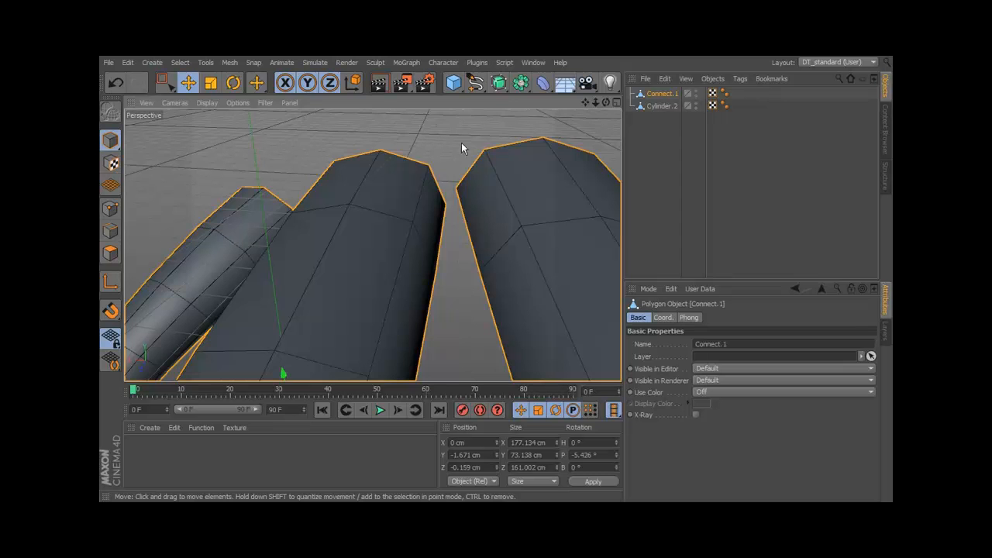
left_click_drag(451, 161, 205, 180, "alt")
left_click(109, 210)
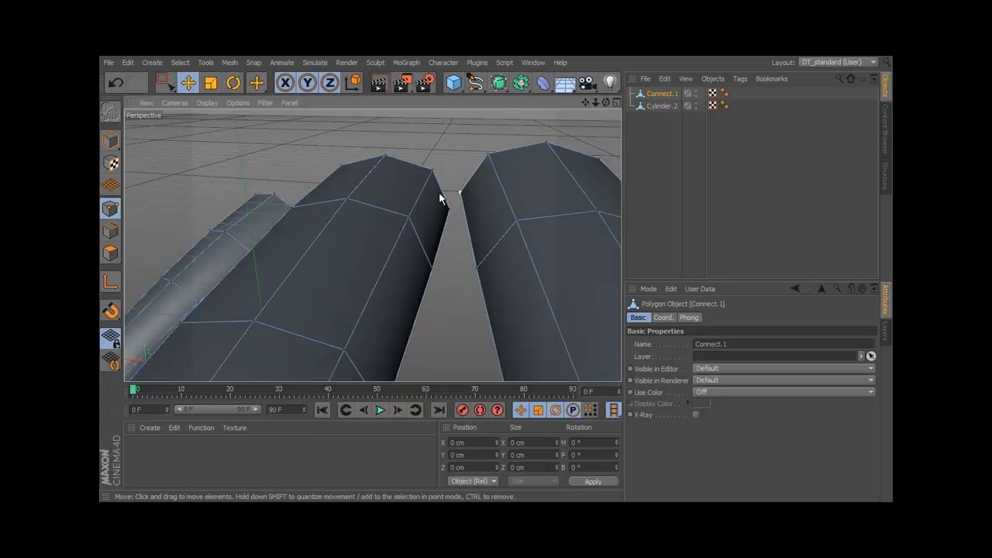
left_click(161, 82)
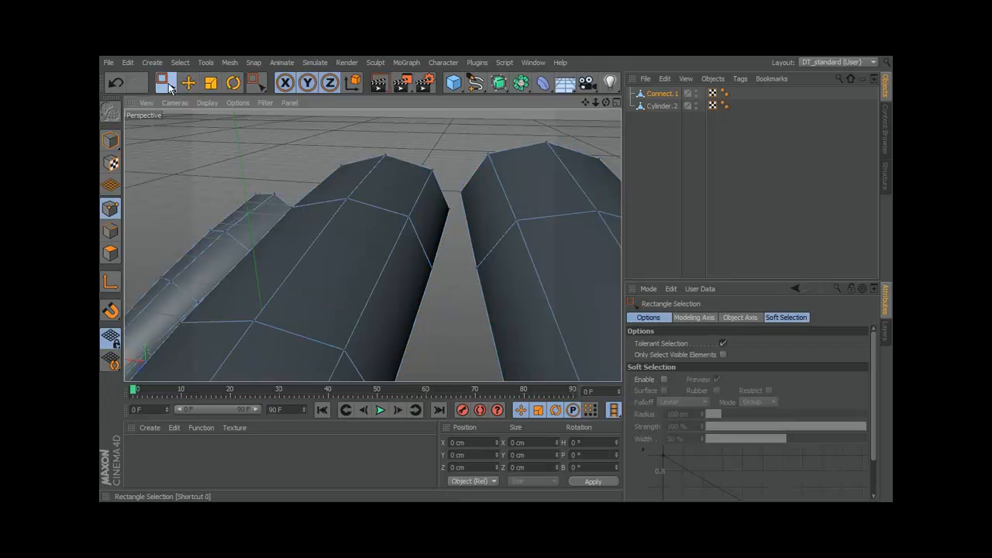
mouse_move(478, 184)
left_mouse_down()
mouse_move(442, 210)
mouse_move(470, 161)
mouse_move(484, 165)
left_mouse_up()
right_click(495, 141)
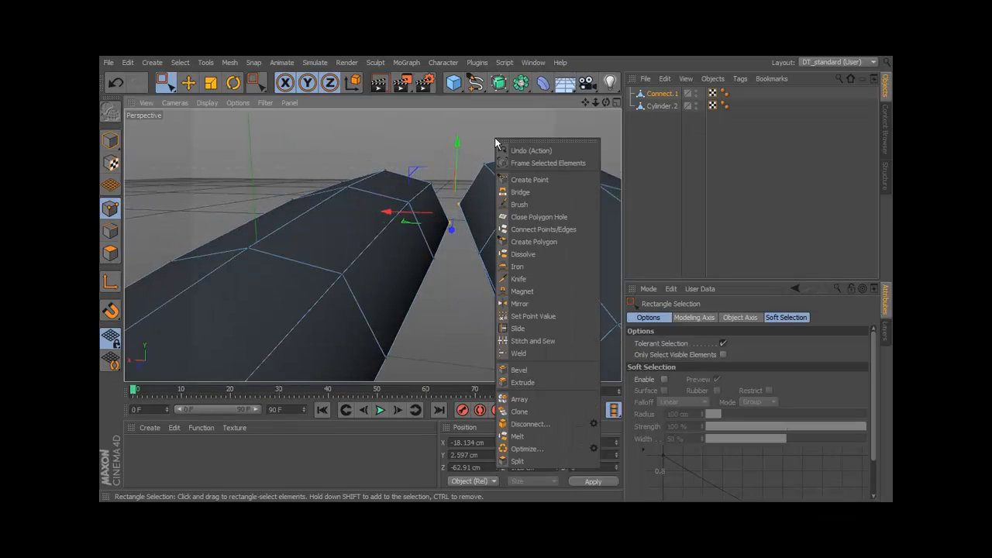
left_click(517, 353)
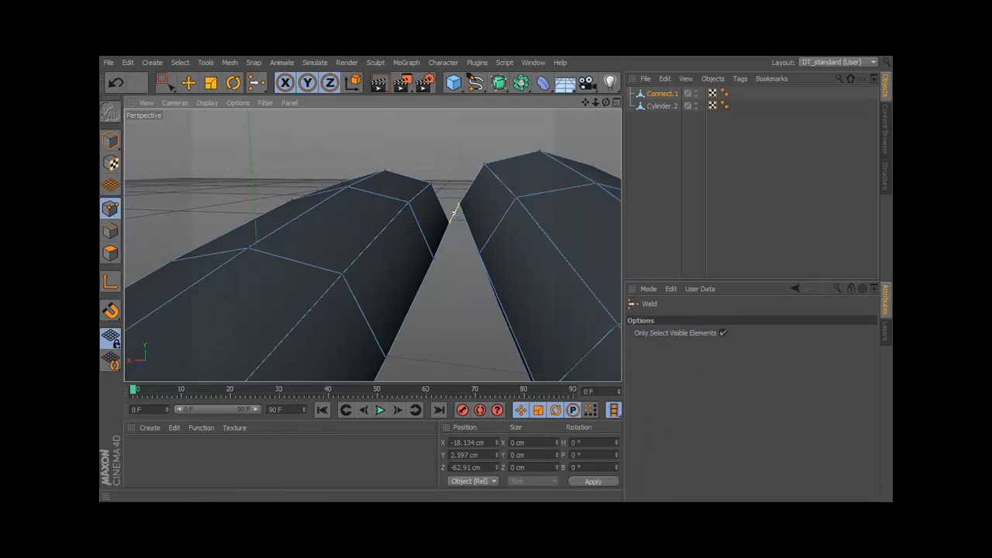
left_click(471, 211)
key("space")
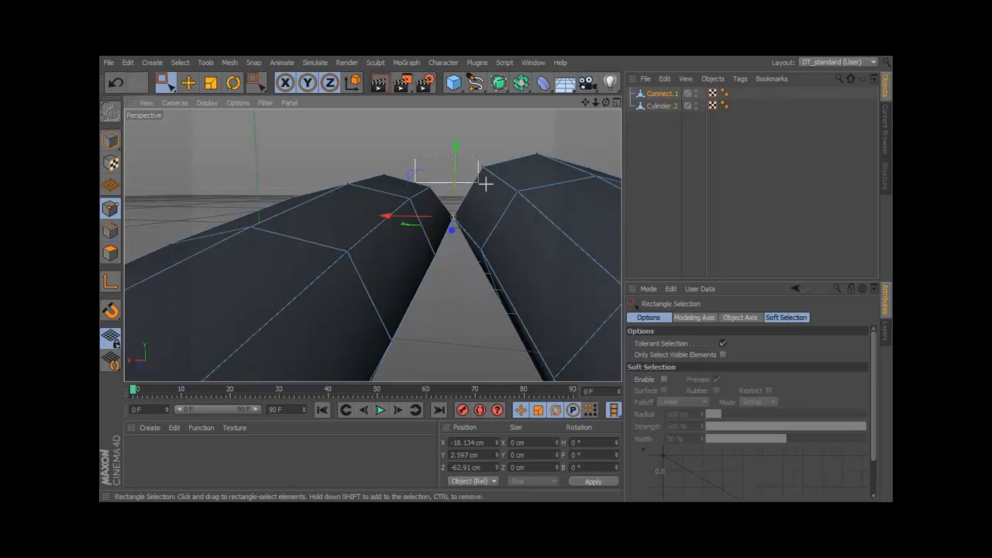
Weld the pair of upper base points between the first and second fingers at their midpoint.
left_click_drag(493, 190, 494, 189)
right_click(493, 189)
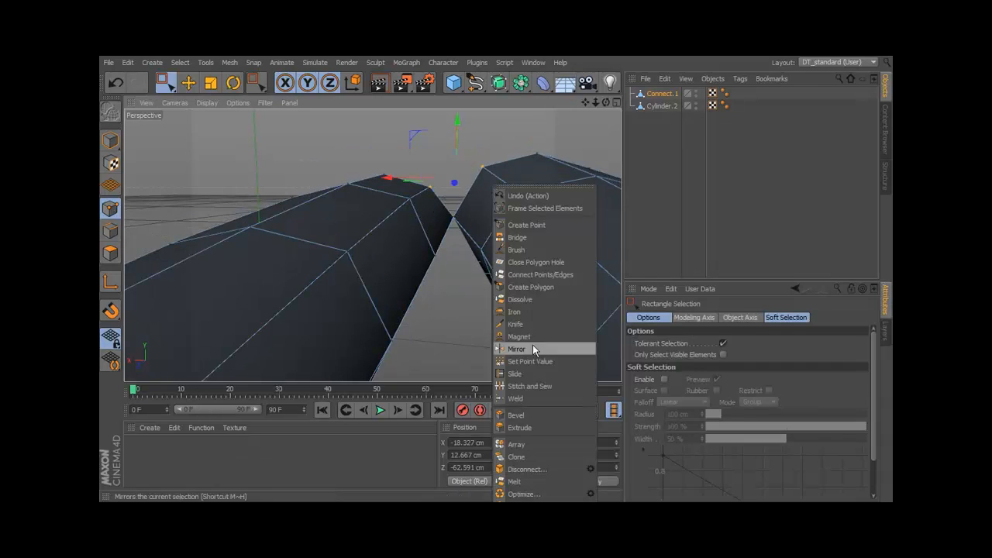
left_click(533, 398)
left_click(455, 182)
left_click_drag(485, 233, 470, 256, "alt")
key("space")
Weld the pair of lower base points between the first and second fingers at their midpoint.
mouse_move(481, 307)
left_mouse_down("alt")
mouse_move(495, 277)
mouse_move(484, 264)
mouse_move(489, 296)
left_mouse_up("alt")
left_click_drag(436, 339, 436, 340)
left_click_drag(450, 322, 474, 306, "alt")
right_click(476, 301)
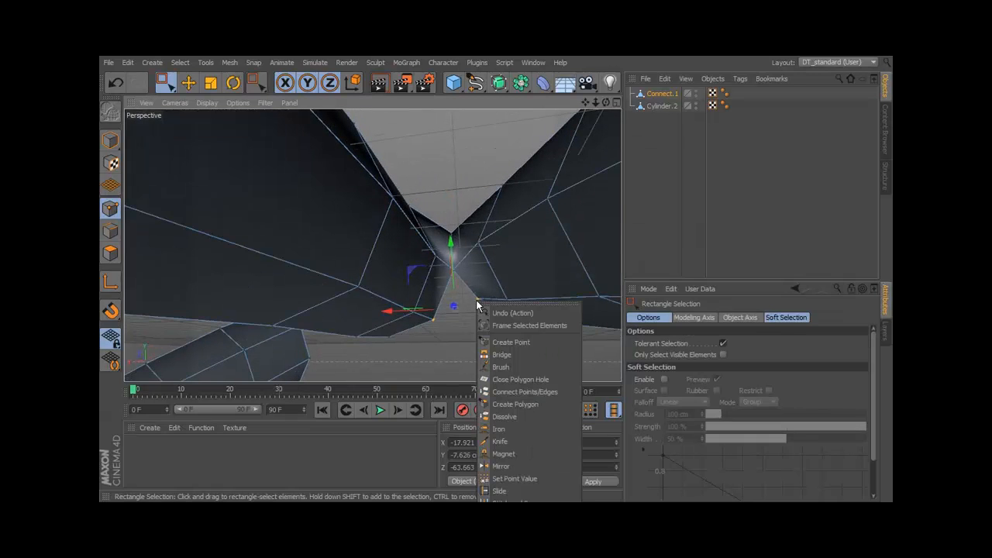
key("Escape")
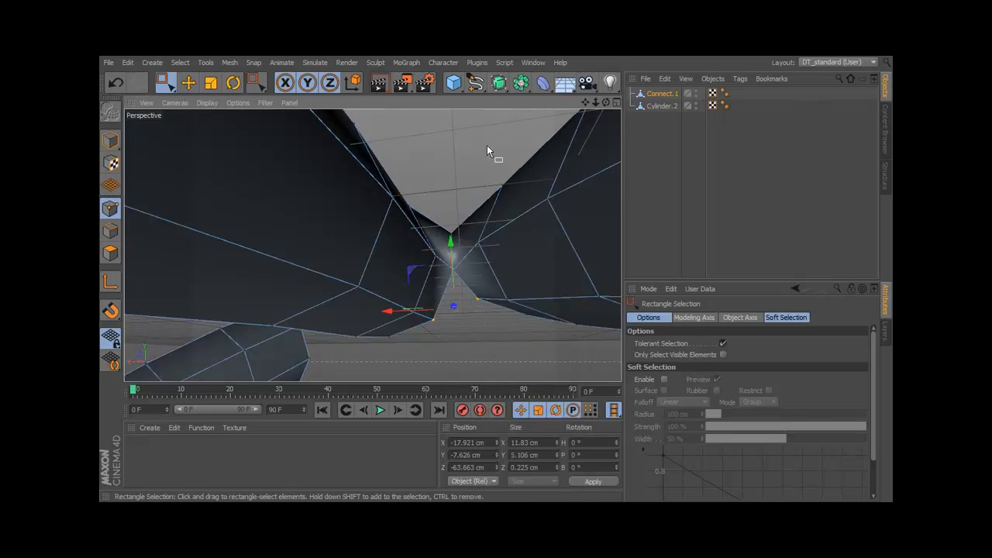
right_click(485, 136)
left_click(525, 349)
left_click(475, 304)
In edge mode, select the facing base edges of the thumb and first finger and bridge them with new polygons using Stitch and Sew.
scroll(476, 194, "down", 6)
left_click_drag(497, 235, 431, 283, "alt")
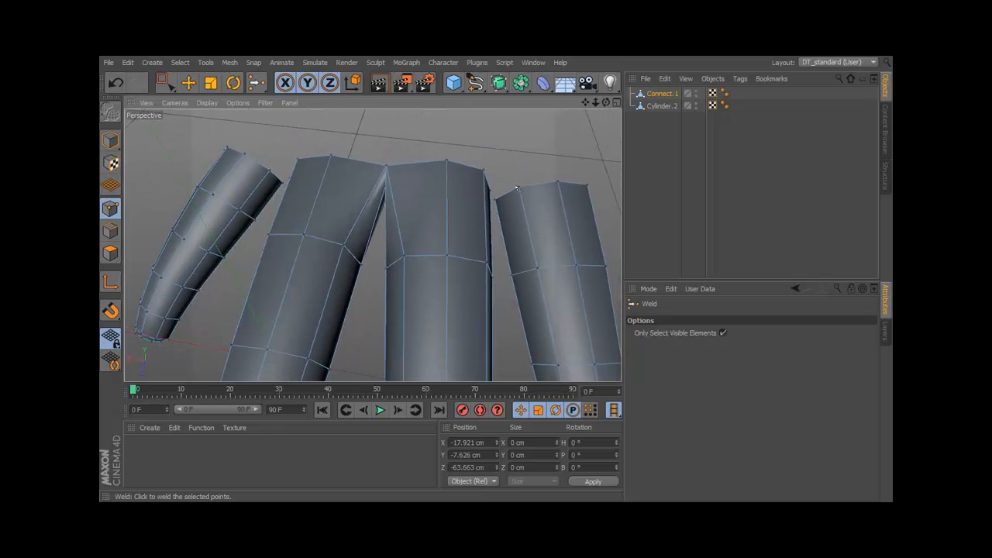
left_click_drag(452, 199, 197, 177, "alt")
key("0")
left_click_drag(222, 111, 133, 173, "alt")
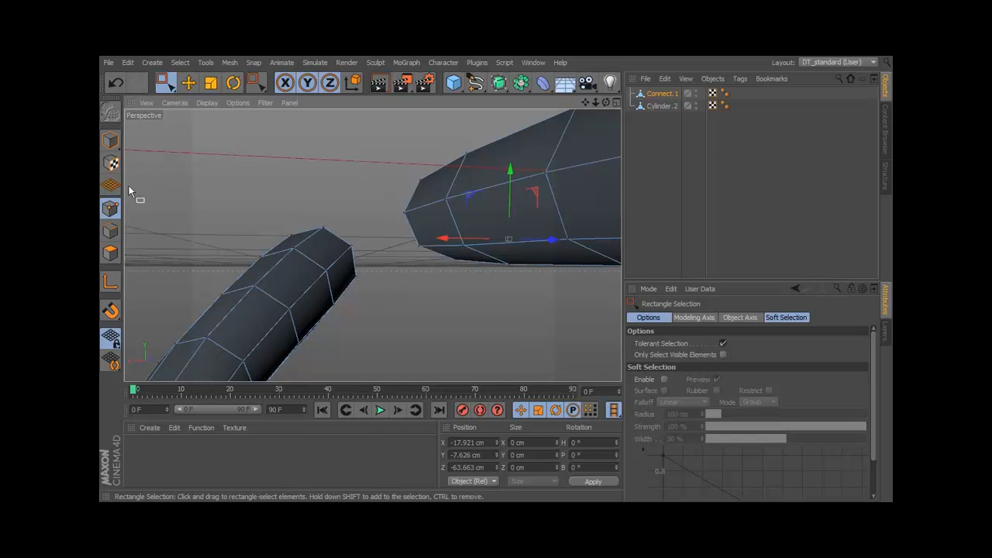
left_click(110, 232)
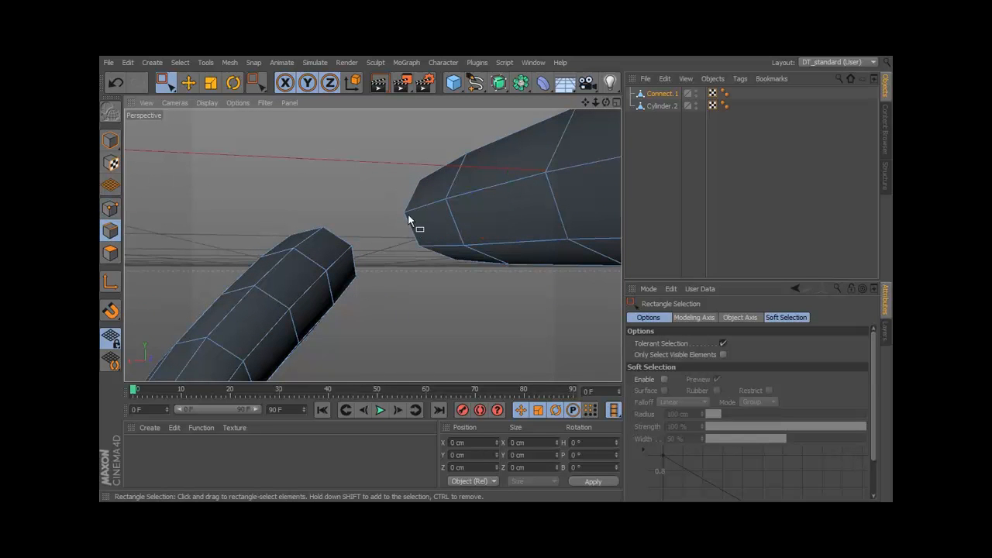
left_click_drag(164, 82, 194, 96)
left_click(410, 234)
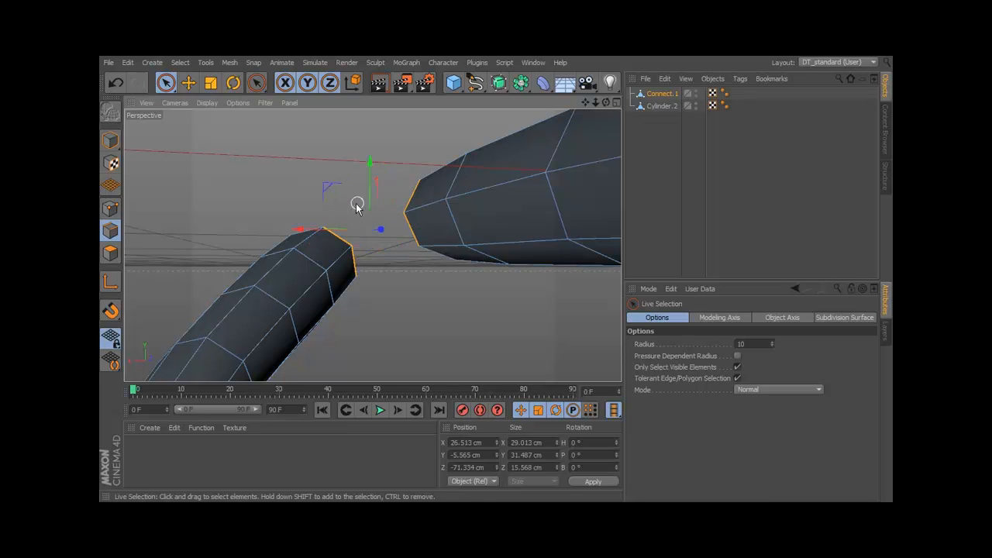
right_click(398, 169)
left_click(456, 370)
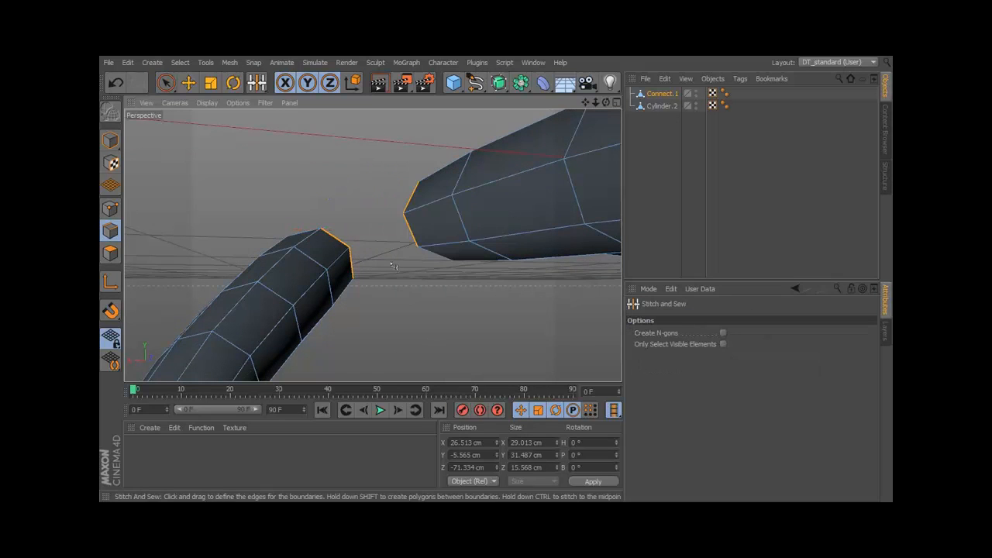
left_click_drag(362, 239, 353, 242, "shift")
left_click_drag(445, 274, 470, 352, "alt")
key("space")
left_click_drag(480, 302, 427, 268, "alt")
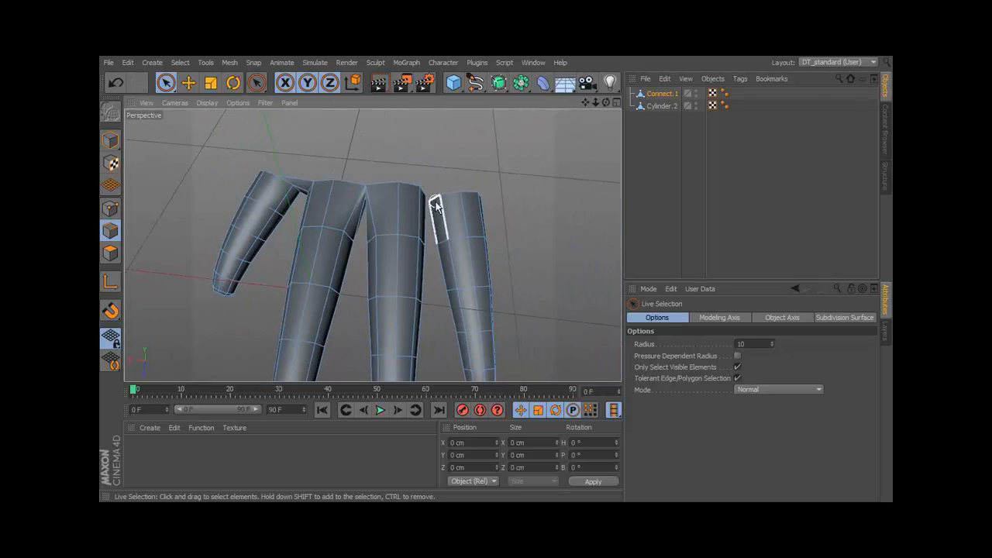
left_click_drag(523, 221, 557, 245, "alt")
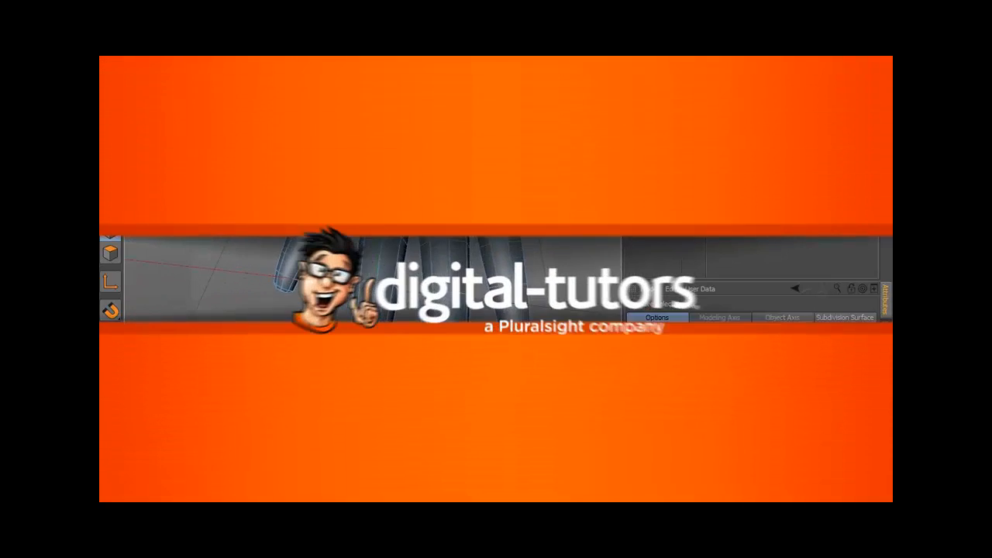